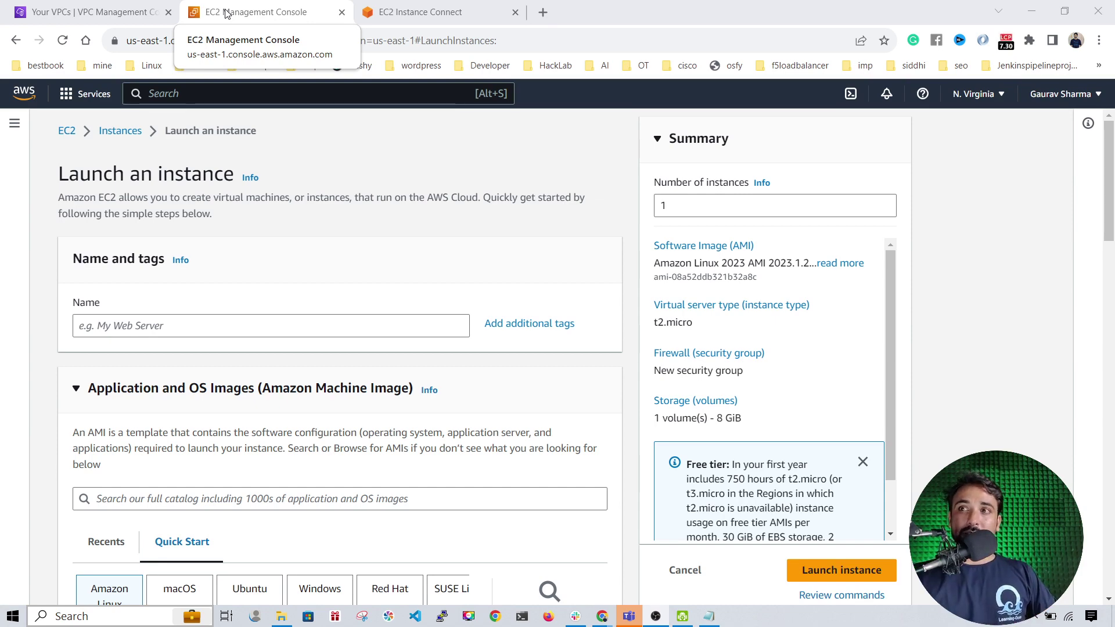
Rename the NETWORK - 1 and NETWORK - 2 subnets as SUB-NETWORK - 1 and SUB-NETWORK - 2
{"action": "left_click", "coordinate": [88, 12]}
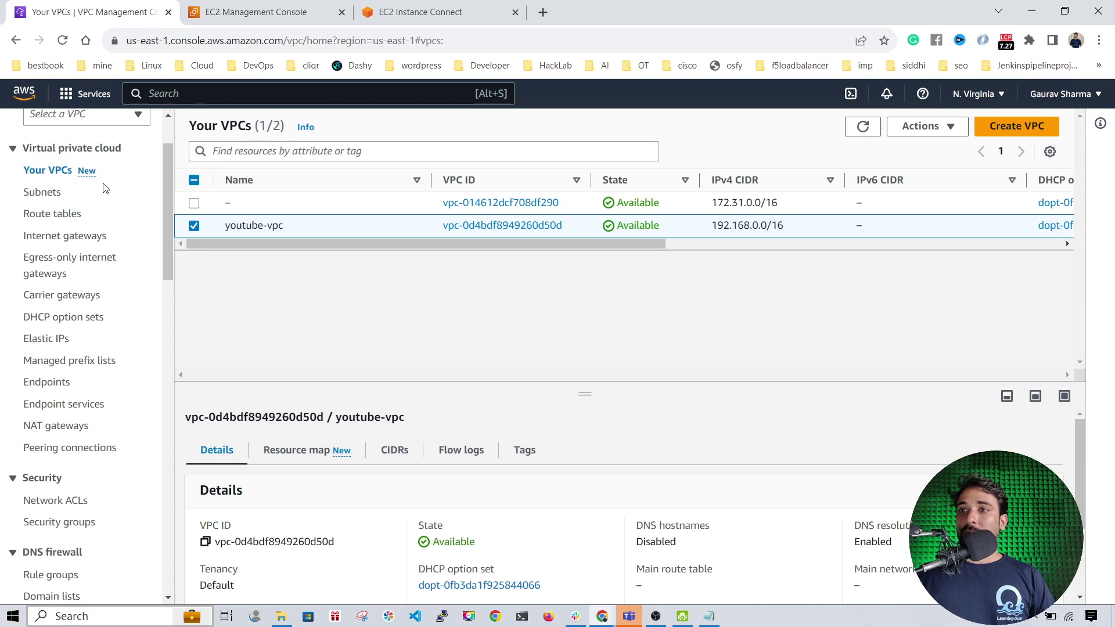
{"action": "left_click", "coordinate": [41, 195]}
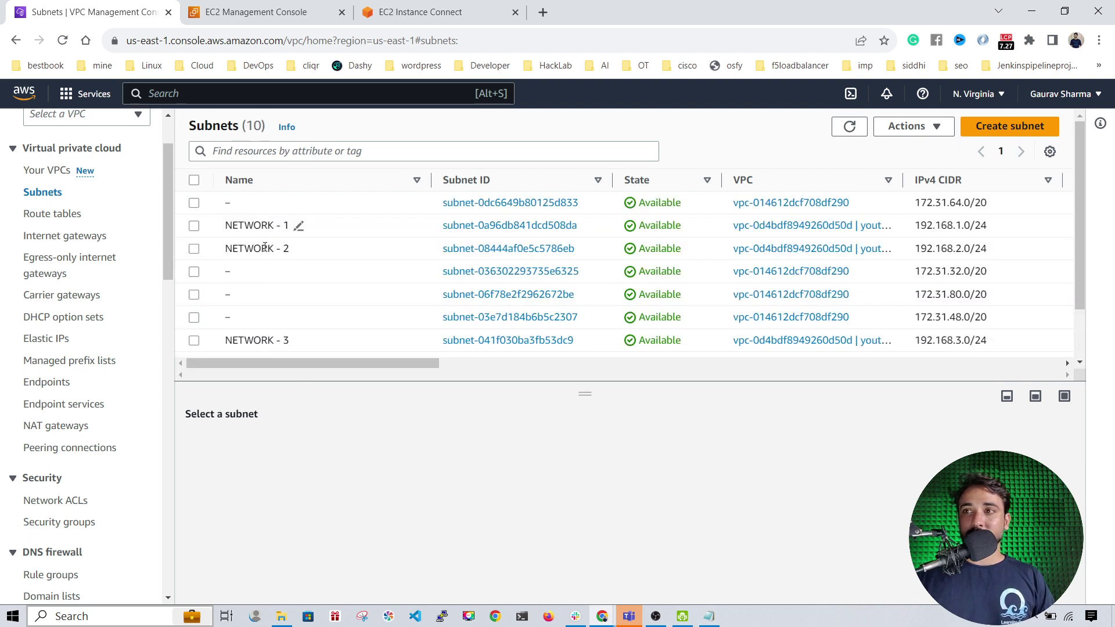
{"action": "left_click", "coordinate": [298, 227]}
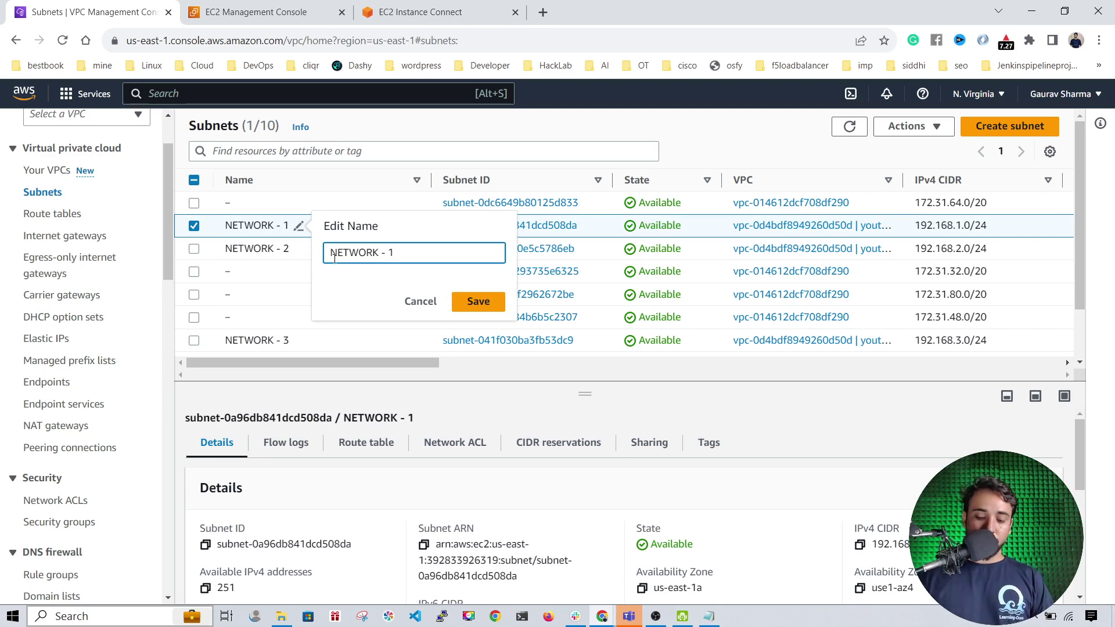
{"action": "type", "text": "SUB-"}
{"action": "key", "text": "Return"}
{"action": "left_click", "coordinate": [299, 249]}
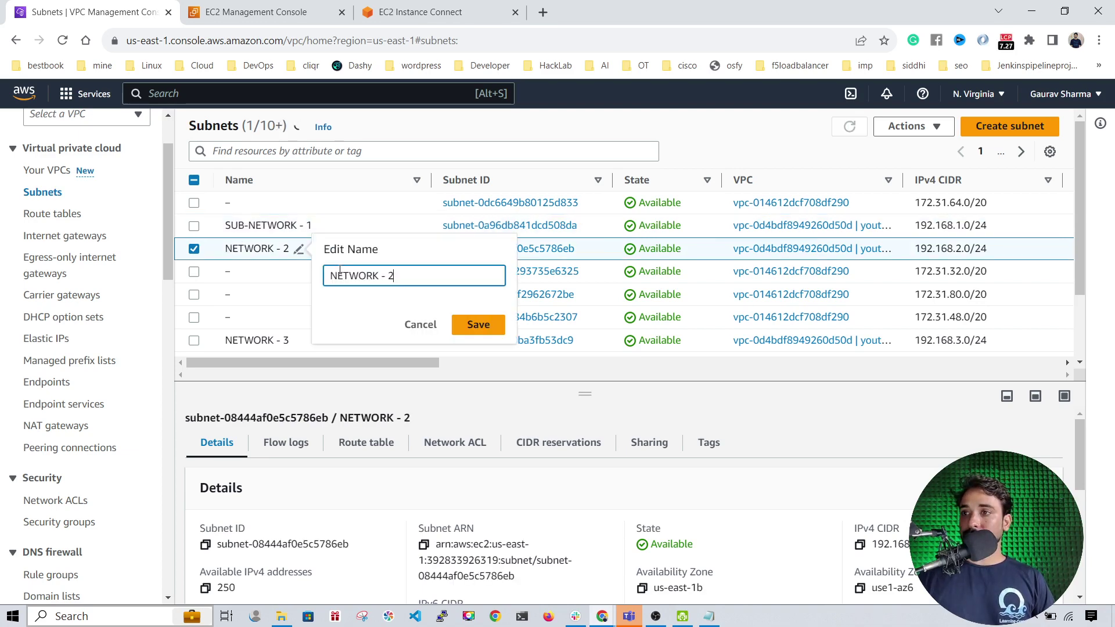
{"action": "type", "text": "SUB-"}
{"action": "key", "text": "Return"}
Rename the NETWORK - 3 and NETWORK - 4 subnets as SUB-NETWORK - 3 and SUB-NETWORK - 4
{"action": "left_click", "coordinate": [299, 340]}
{"action": "type", "text": "SUB-"}
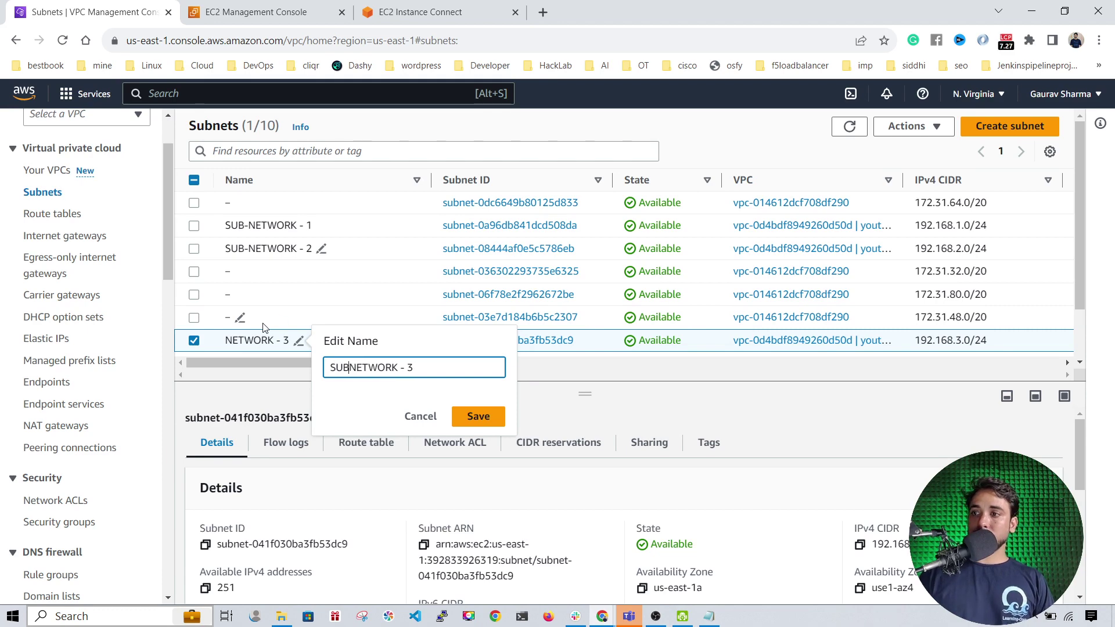
{"action": "key", "text": "Return"}
{"action": "left_click", "coordinate": [300, 320]}
{"action": "type", "text": "SUB-"}
{"action": "key", "text": "Return"}
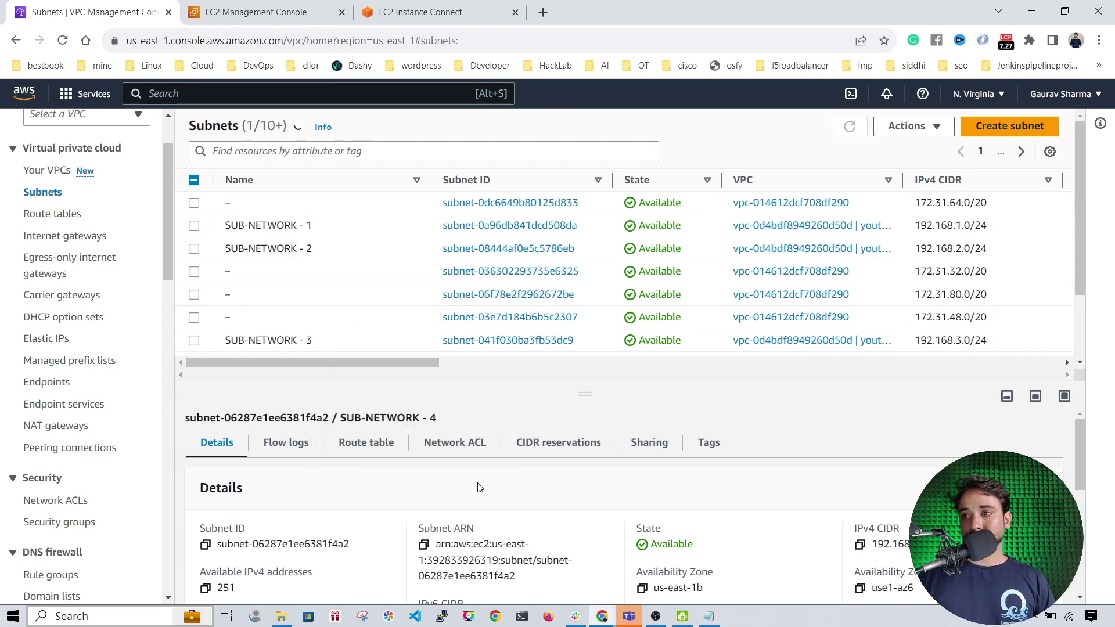
Create a new internet gateway with the name tag youtube-internet-gateway
{"action": "left_click", "coordinate": [46, 170]}
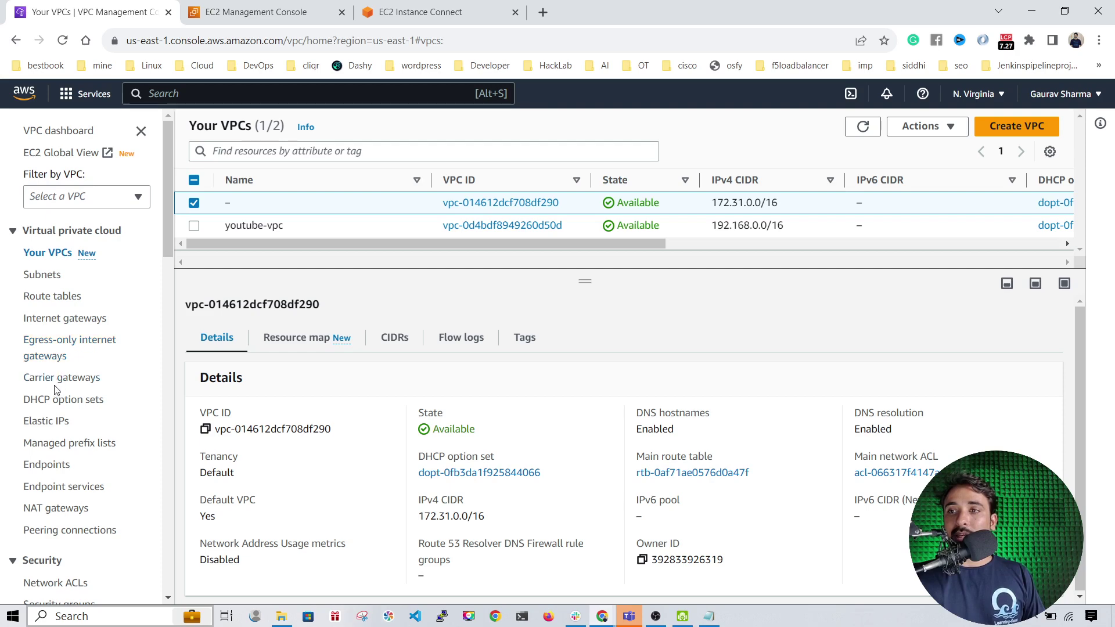
{"action": "left_click", "coordinate": [42, 320]}
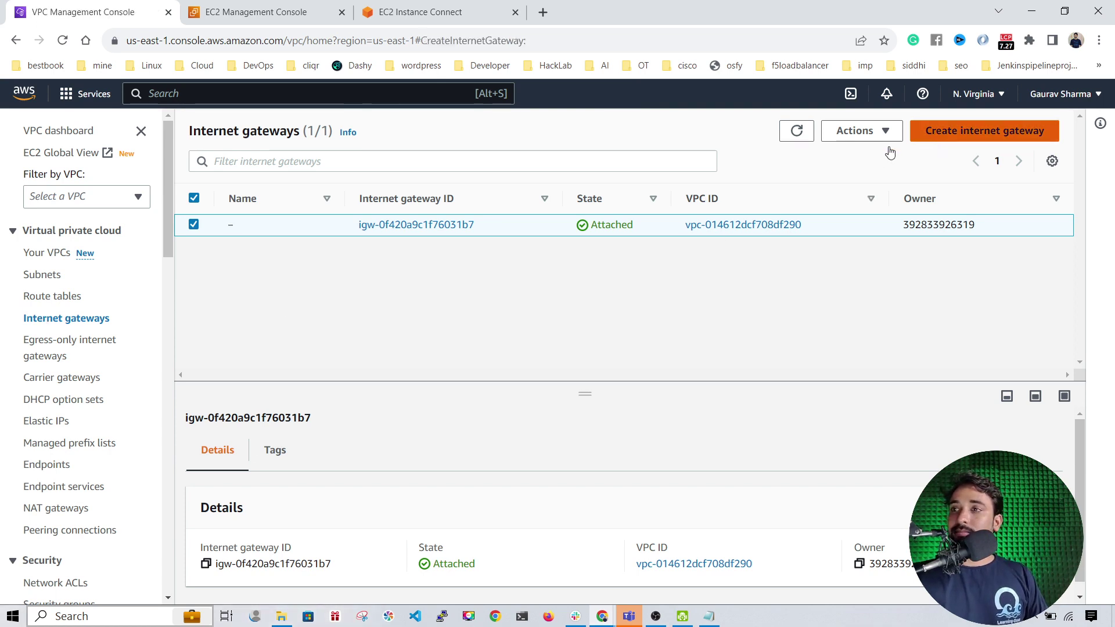
{"action": "left_click", "coordinate": [920, 135]}
{"action": "left_click", "coordinate": [241, 326]}
{"action": "type", "text": "youtube-internet-gateway"}
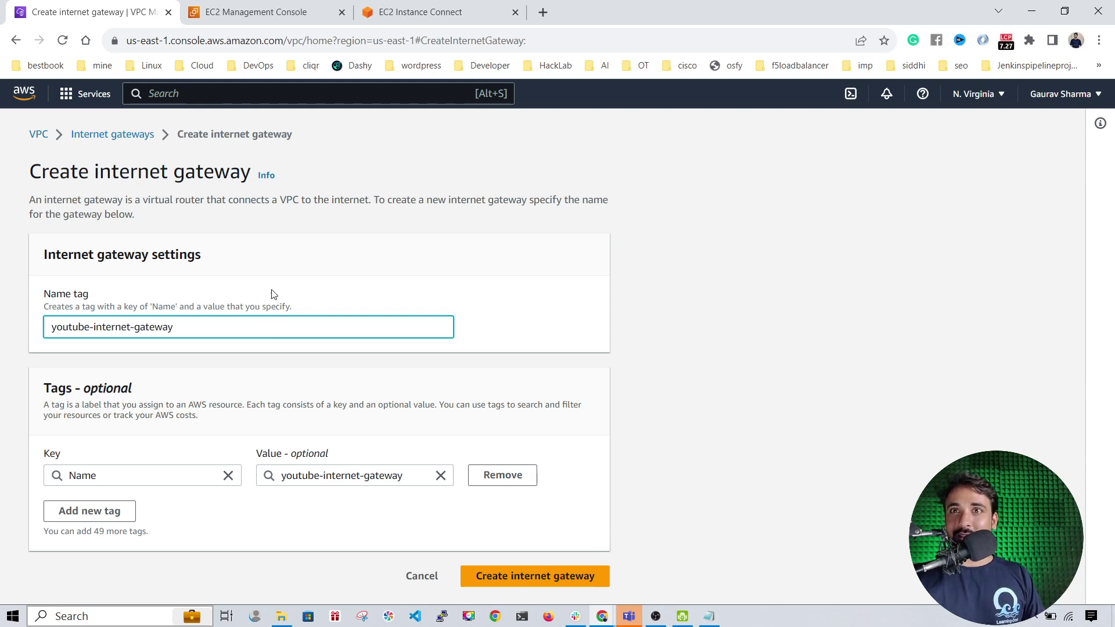
{"action": "left_click", "coordinate": [498, 579]}
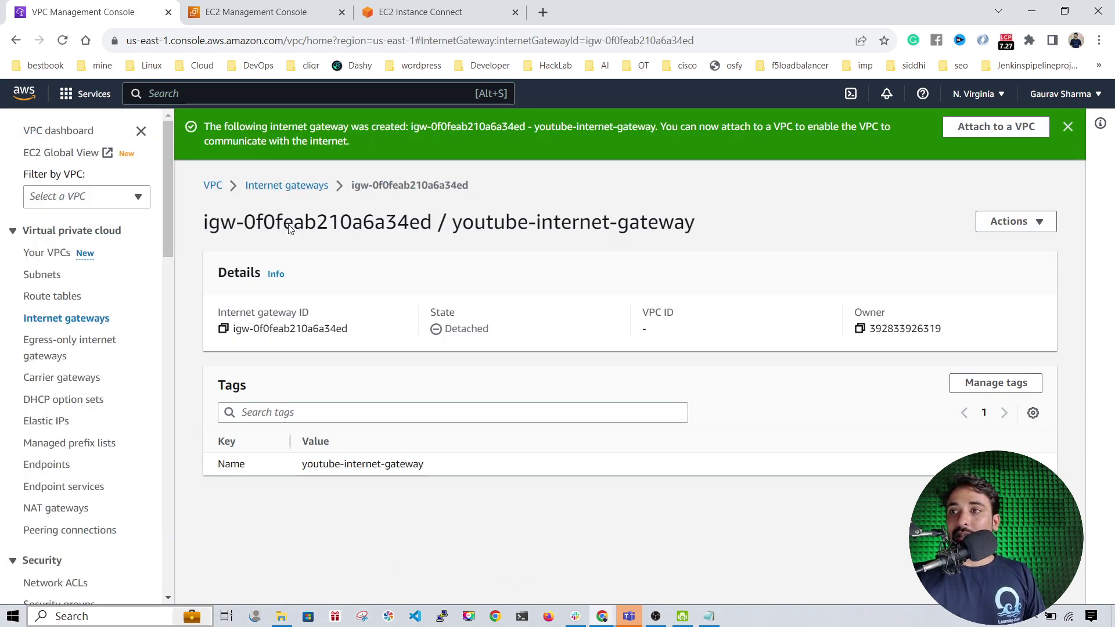
{"action": "left_click_drag", "start_coordinate": [204, 233], "coordinate": [559, 463]}
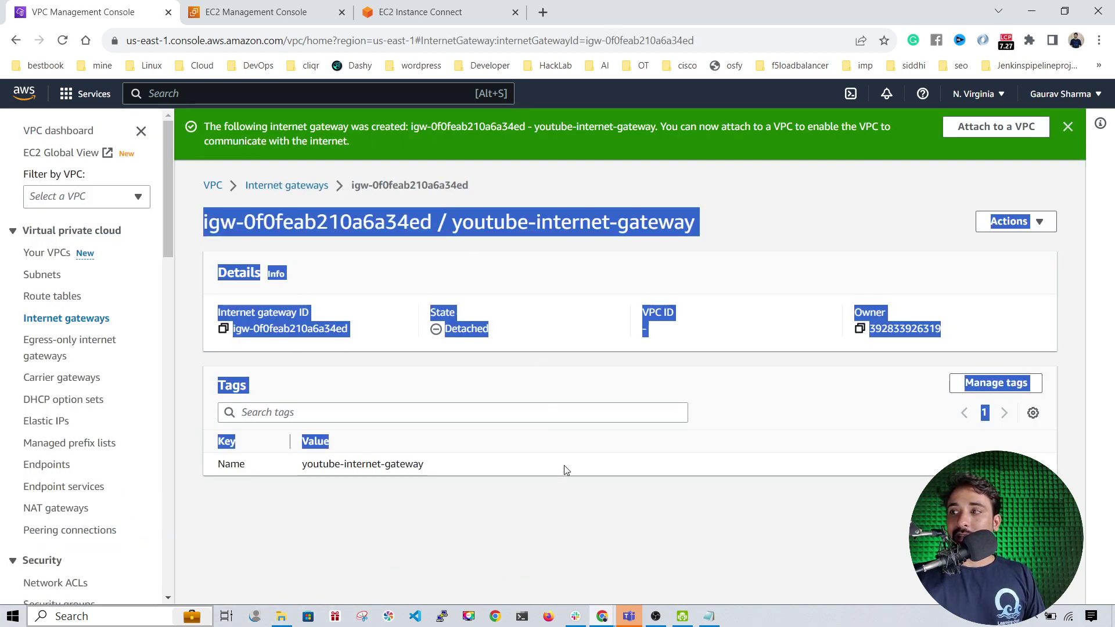
{"action": "left_click", "coordinate": [567, 472]}
{"action": "left_click_drag", "start_coordinate": [448, 328], "coordinate": [483, 331]}
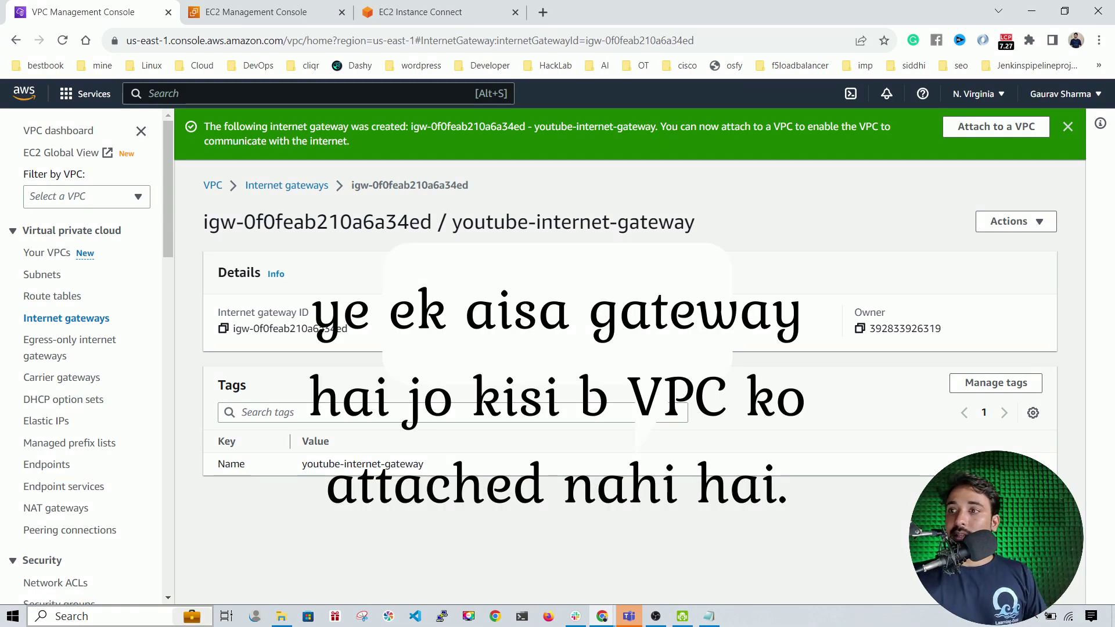
Attach the youtube-internet-gateway internet gateway to the youtube-vpc VPC
{"action": "left_click", "coordinate": [282, 185]}
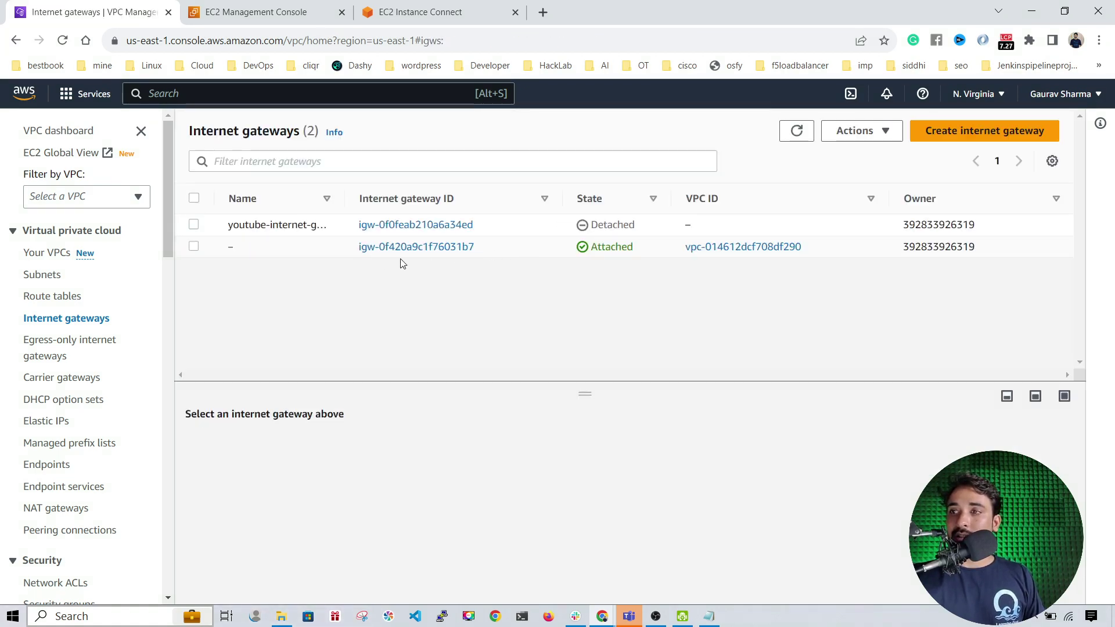
{"action": "left_click", "coordinate": [268, 226]}
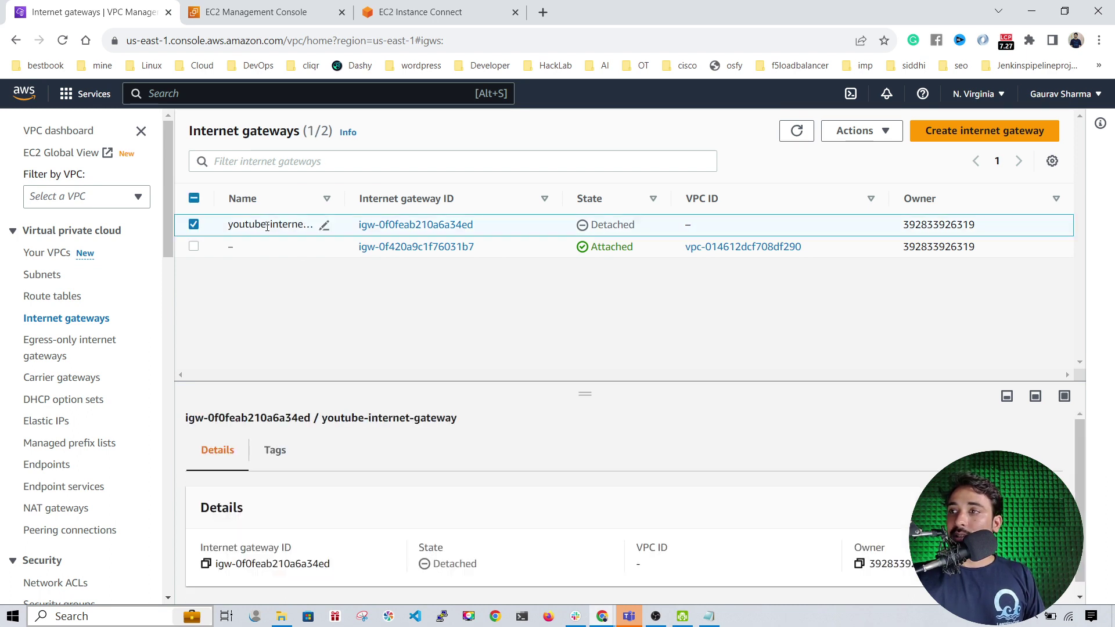
{"action": "left_click", "coordinate": [881, 133]}
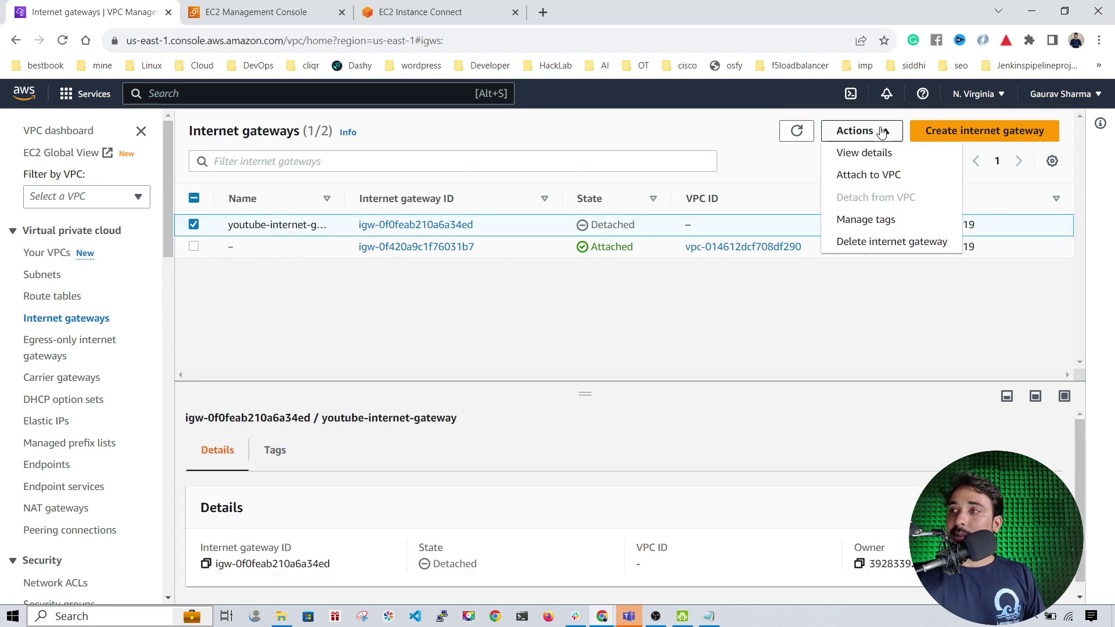
{"action": "left_click", "coordinate": [869, 176]}
{"action": "left_click", "coordinate": [223, 303]}
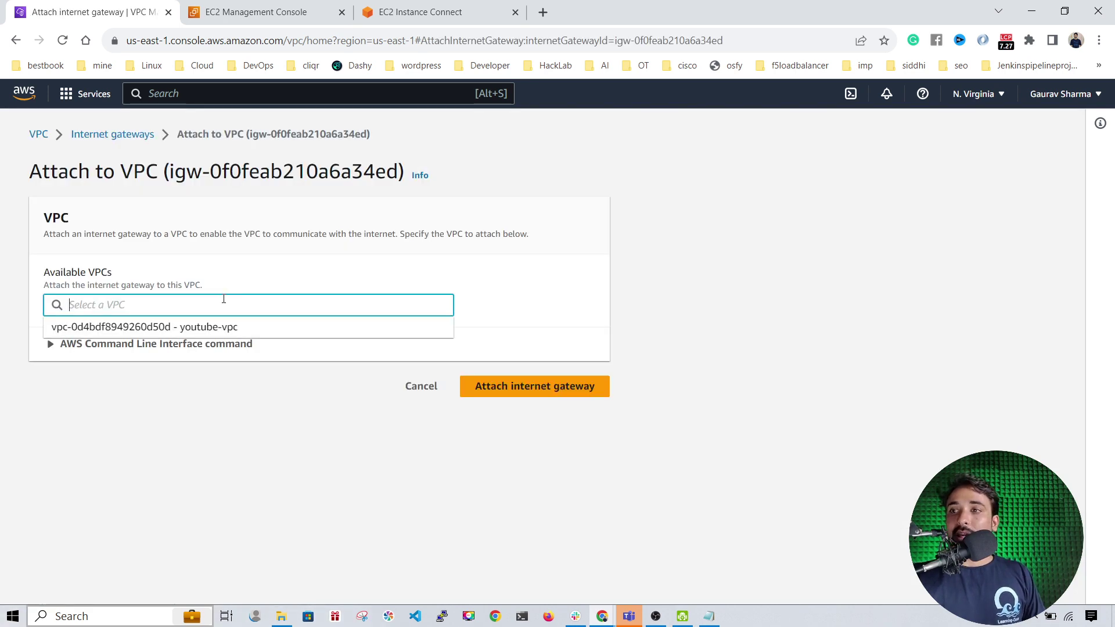
{"action": "left_click", "coordinate": [213, 327]}
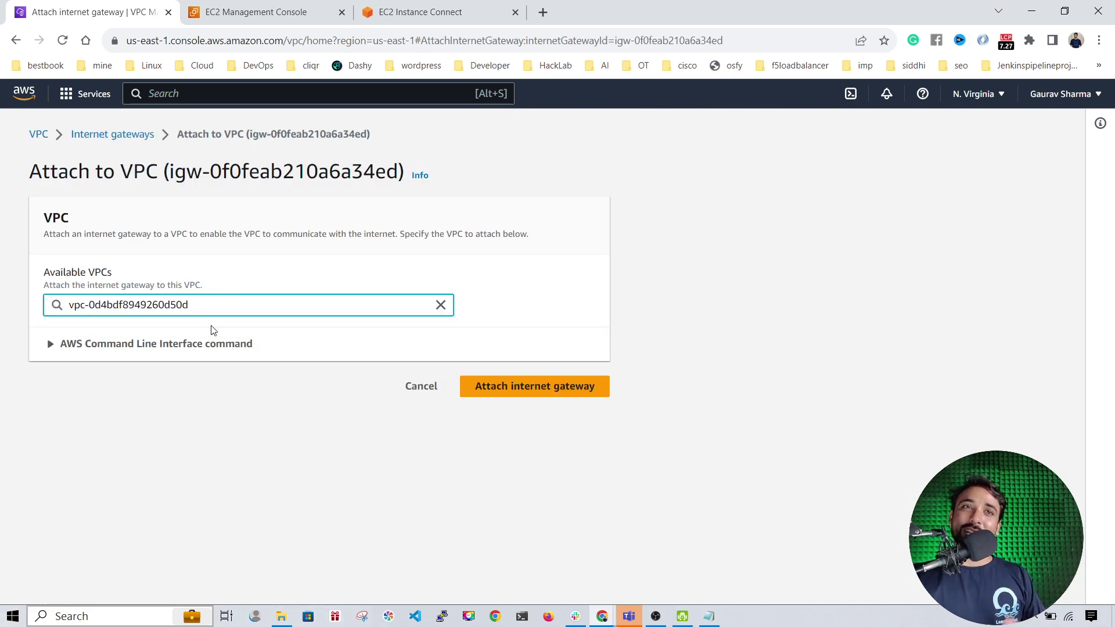
{"action": "left_click", "coordinate": [541, 395]}
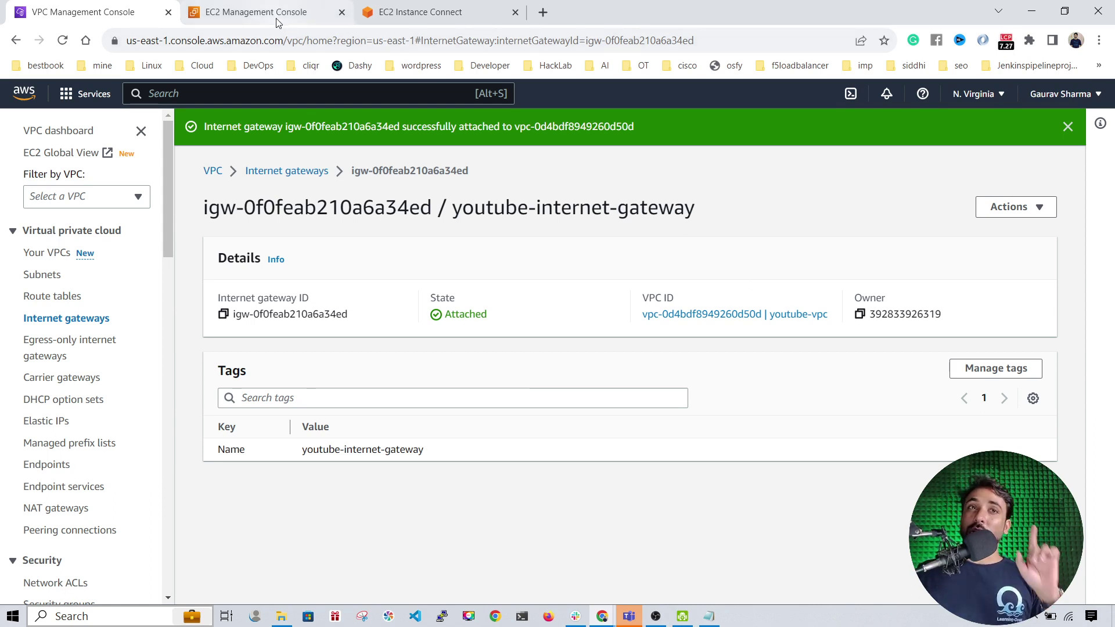
Try to connect to youtube-vpc-demo-instance using EC2 Instance Connect with the user name ubuntu, and close the connection page
{"action": "mouse_move", "coordinate": [276, 23]}
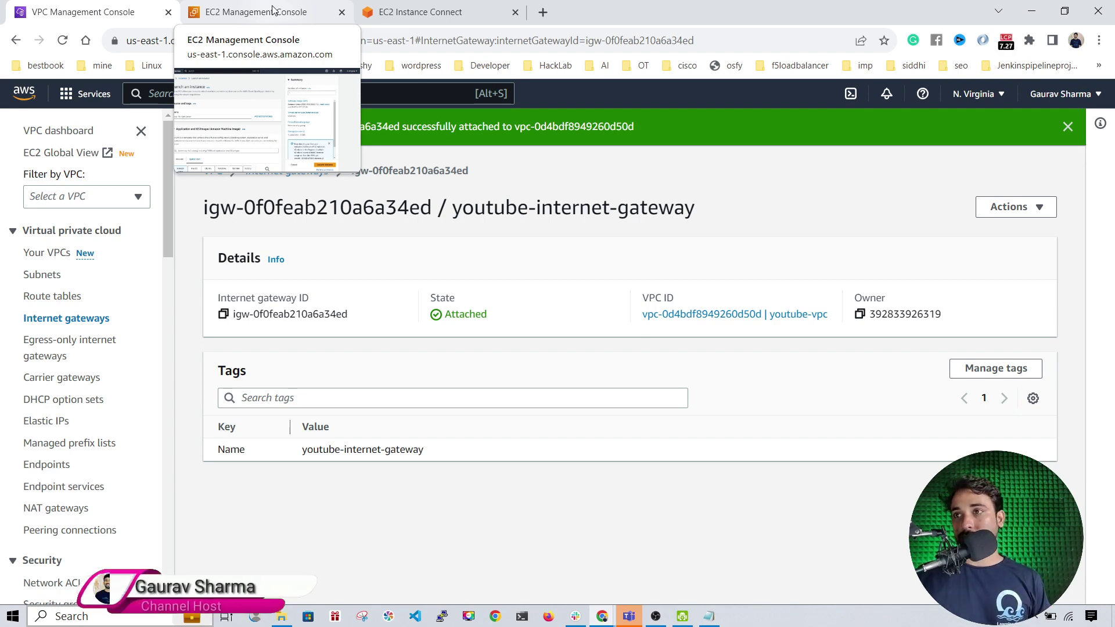
{"action": "left_click", "coordinate": [273, 10]}
{"action": "left_click", "coordinate": [119, 131]}
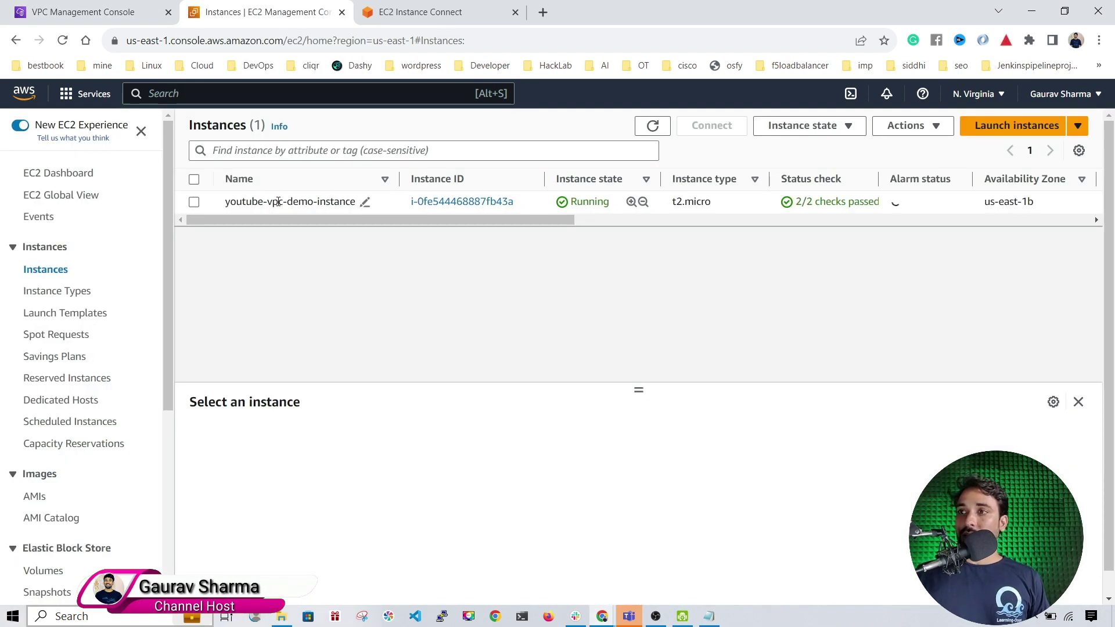
{"action": "left_click", "coordinate": [278, 201]}
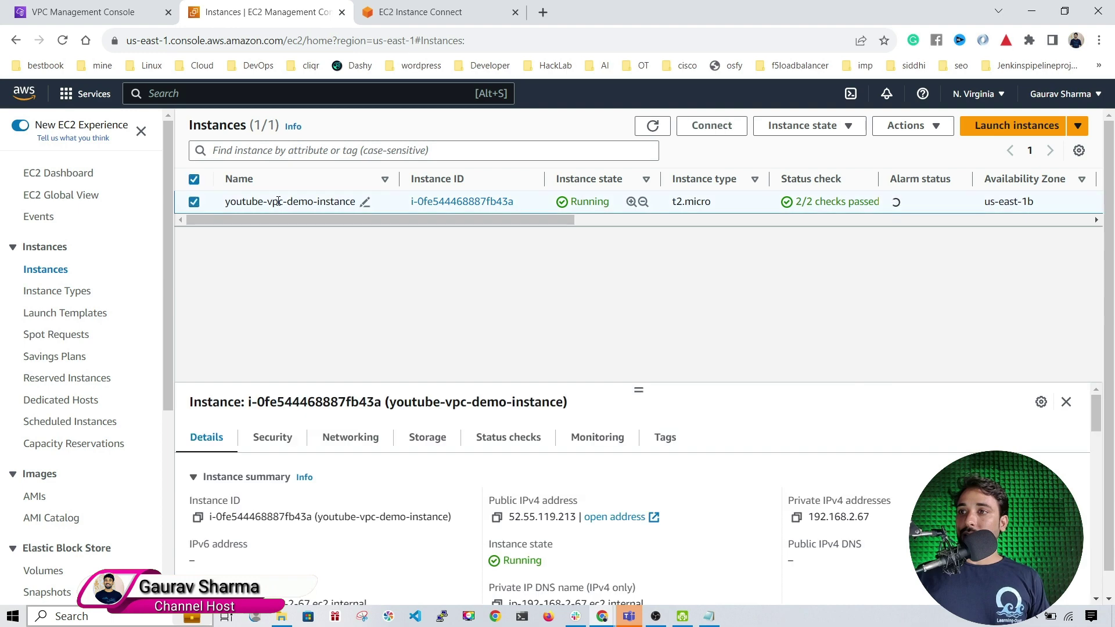
{"action": "left_click", "coordinate": [712, 125]}
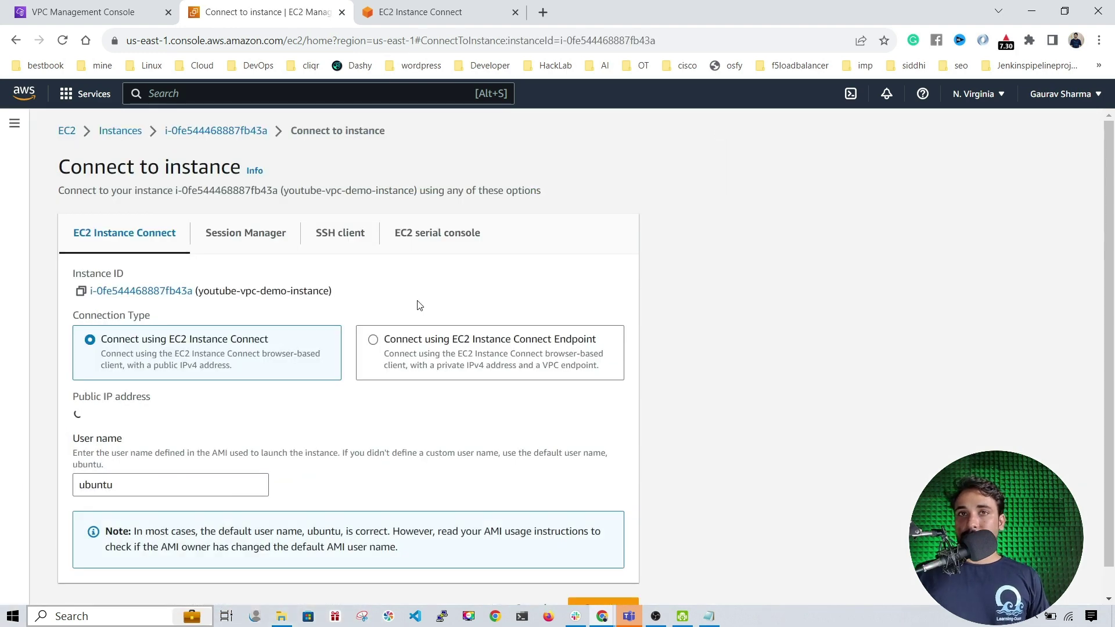
{"action": "scroll", "coordinate": [557, 480], "scroll_direction": "down", "scroll_amount": 1}
{"action": "left_click", "coordinate": [597, 578]}
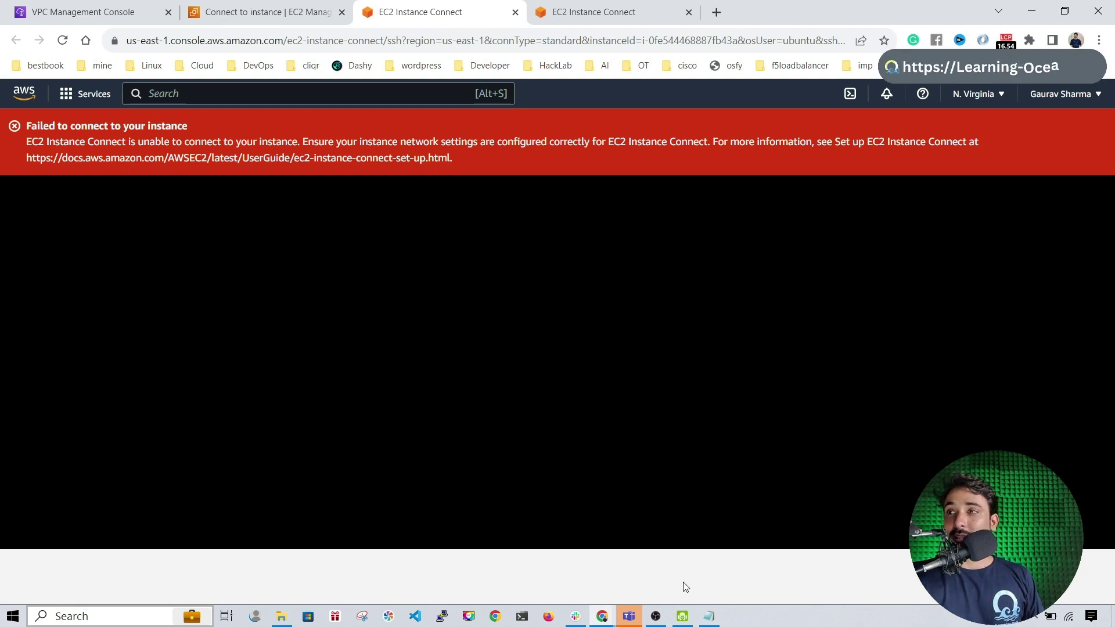
{"action": "left_click", "coordinate": [515, 12]}
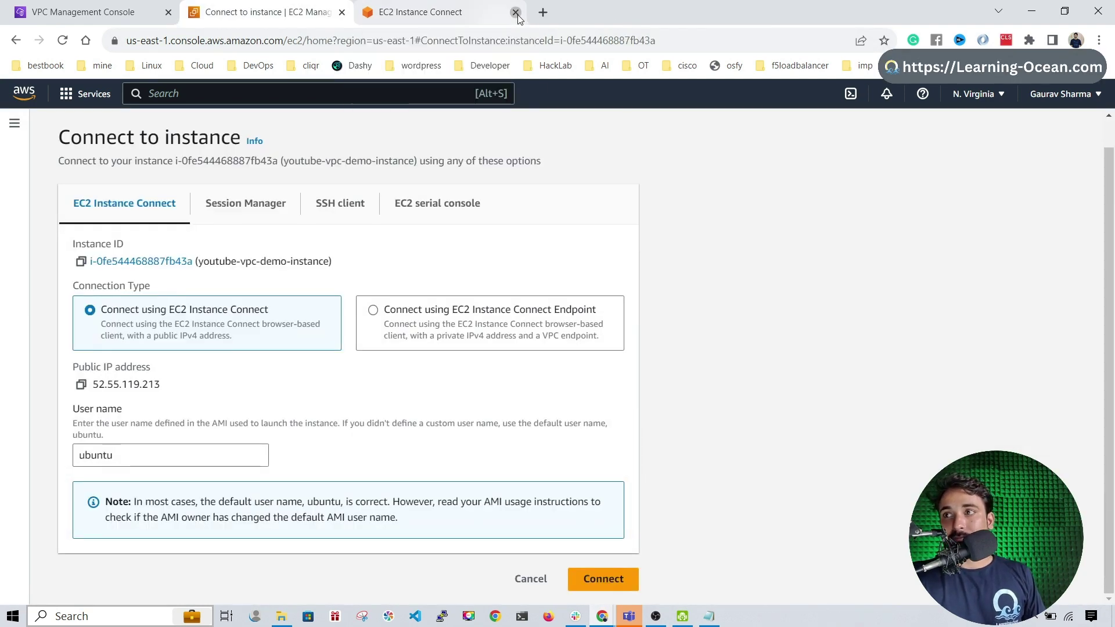
Find the route table that belongs to youtube-vpc and open its list of routes
{"action": "left_click", "coordinate": [81, 12]}
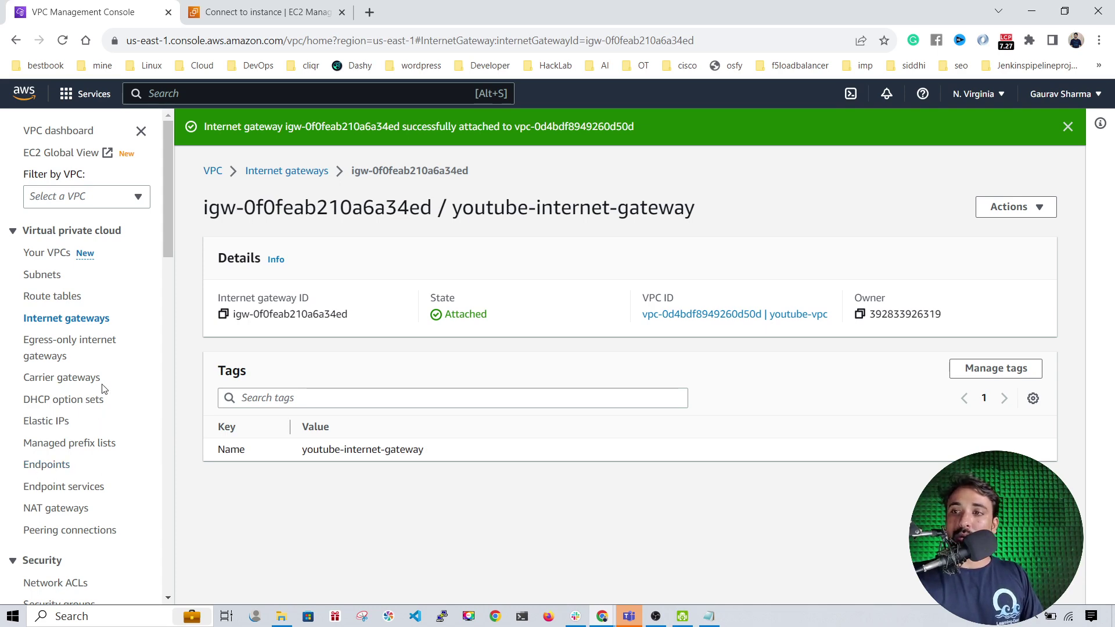
{"action": "scroll", "coordinate": [103, 387], "scroll_direction": "down", "scroll_amount": 4}
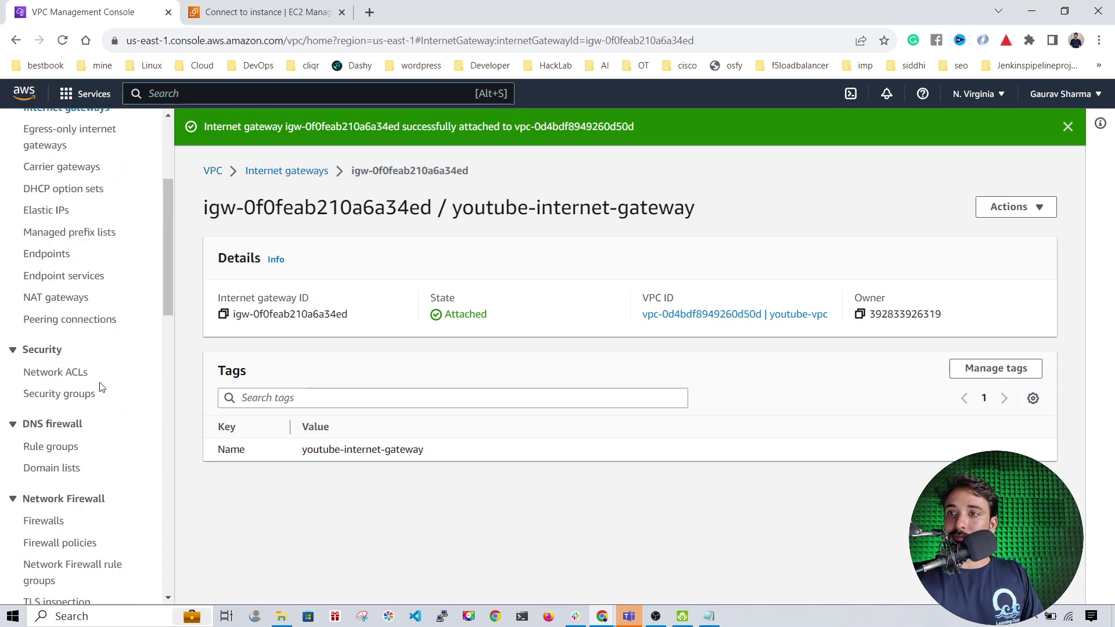
{"action": "scroll", "coordinate": [70, 348], "scroll_direction": "up", "scroll_amount": 4}
{"action": "left_click", "coordinate": [41, 299]}
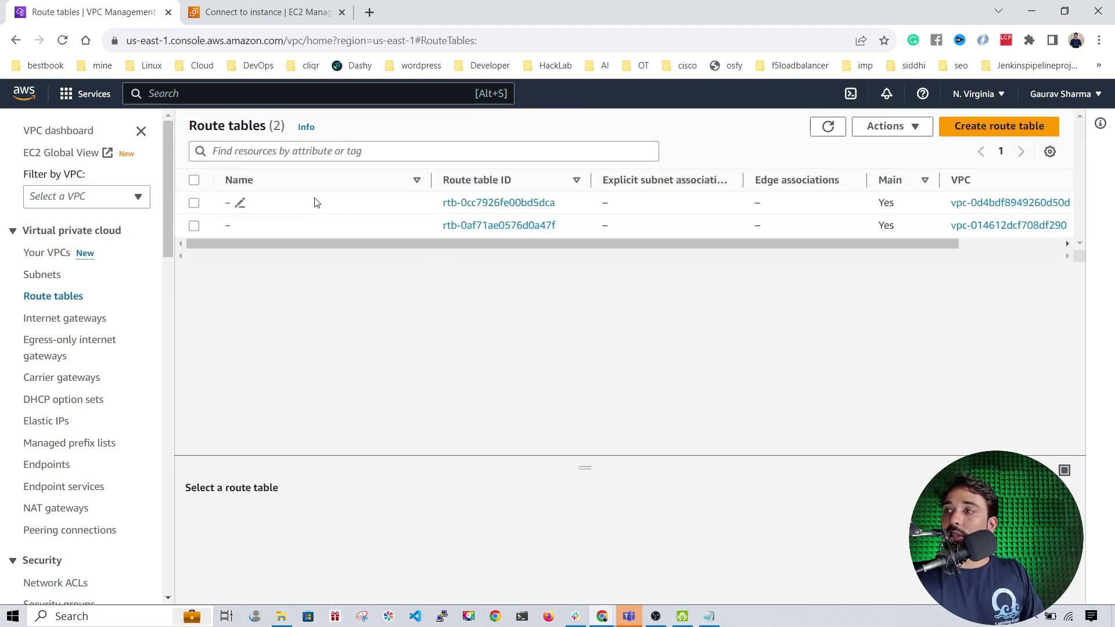
{"action": "left_click_drag", "start_coordinate": [796, 245], "coordinate": [935, 250]}
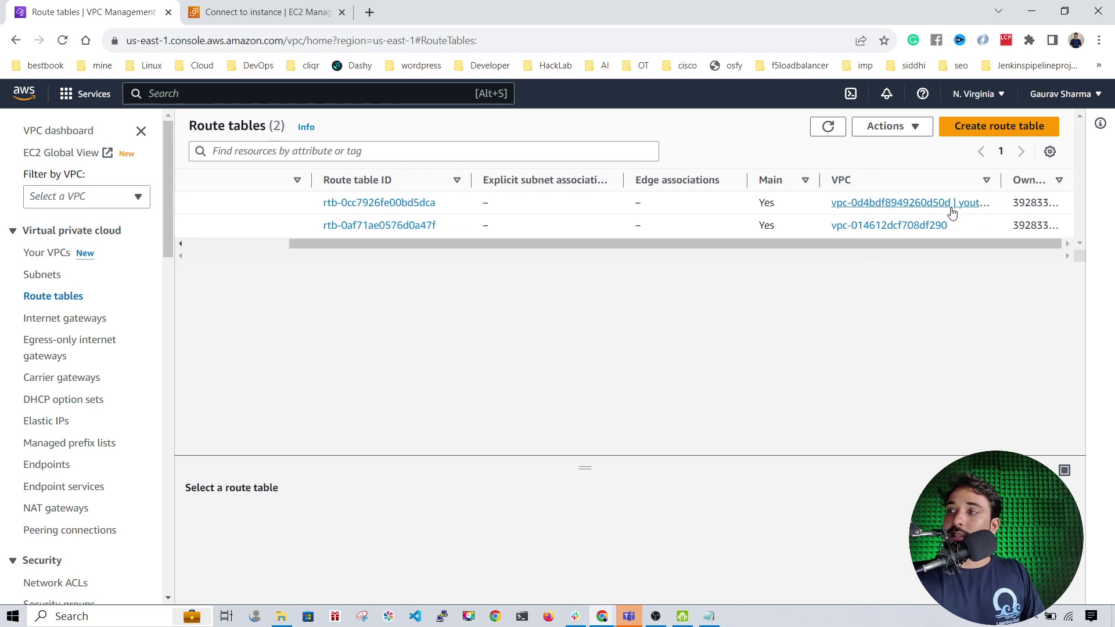
{"action": "left_click_drag", "start_coordinate": [824, 204], "coordinate": [981, 204]}
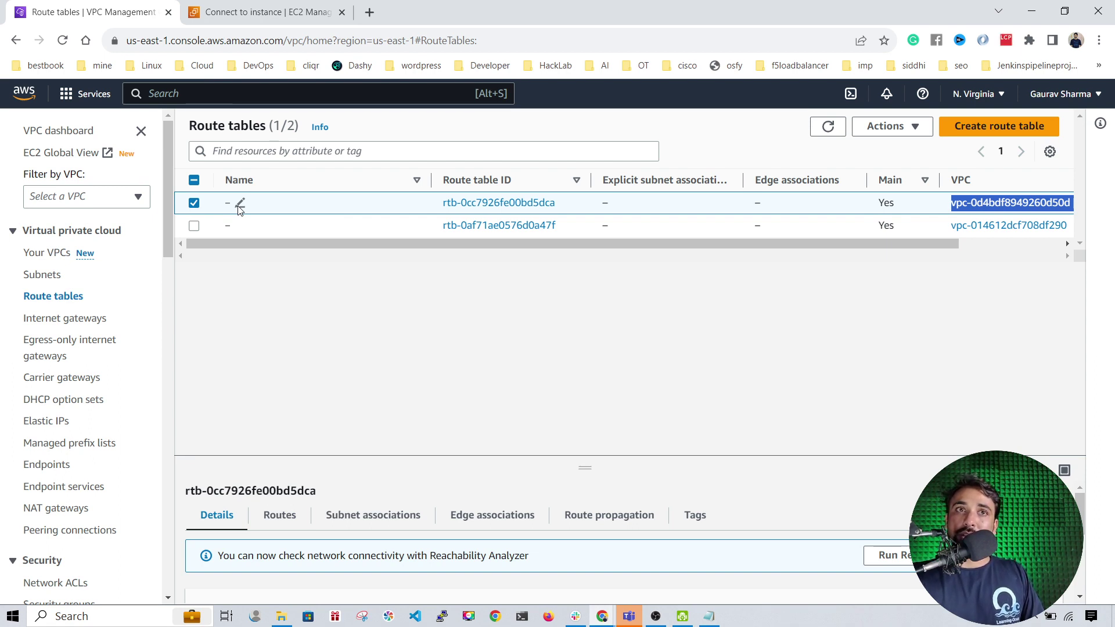
{"action": "left_click", "coordinate": [429, 210]}
{"action": "left_click_drag", "start_coordinate": [574, 468], "coordinate": [577, 255]}
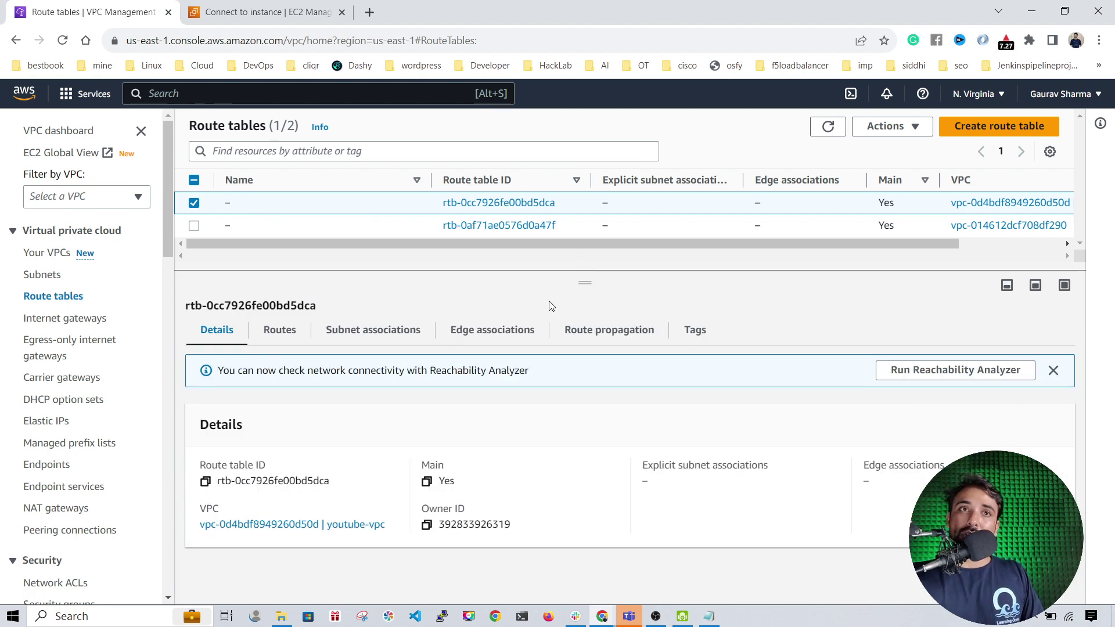
{"action": "left_click", "coordinate": [281, 341]}
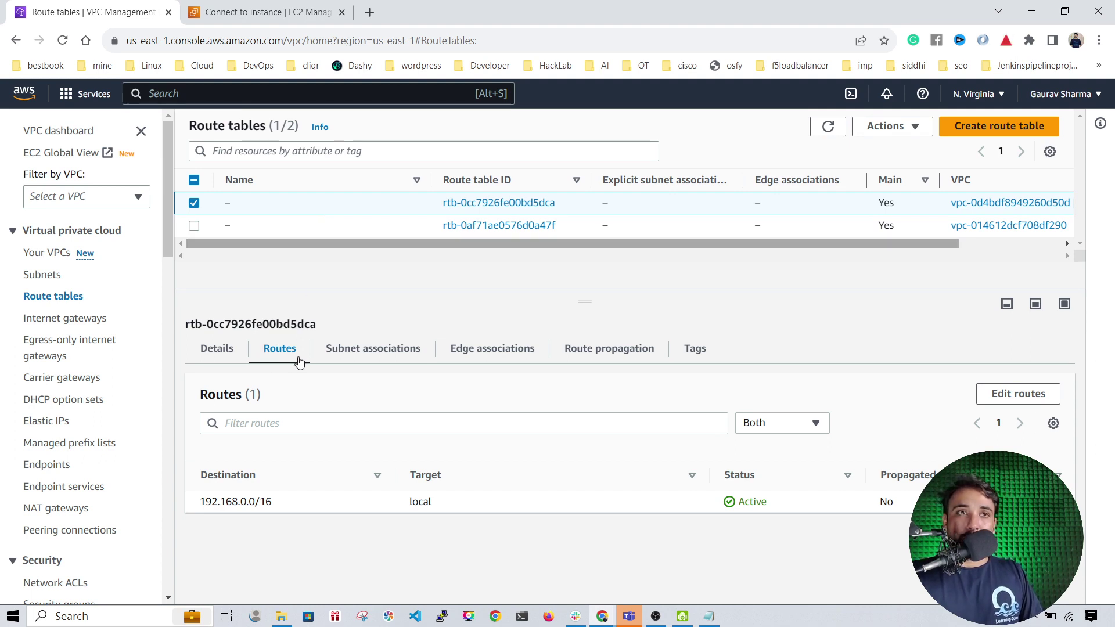
Examine the destination and target of the existing route in the youtube-vpc route table
{"action": "left_click_drag", "start_coordinate": [285, 509], "coordinate": [193, 505]}
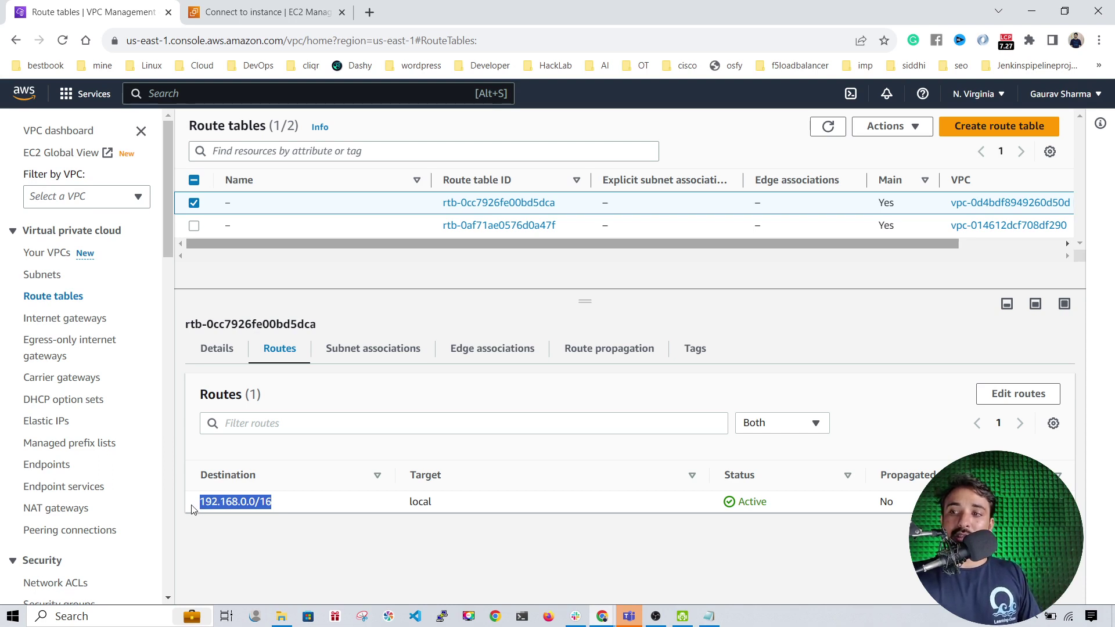
{"action": "left_click", "coordinate": [239, 505]}
{"action": "left_click_drag", "start_coordinate": [299, 510], "coordinate": [194, 518]}
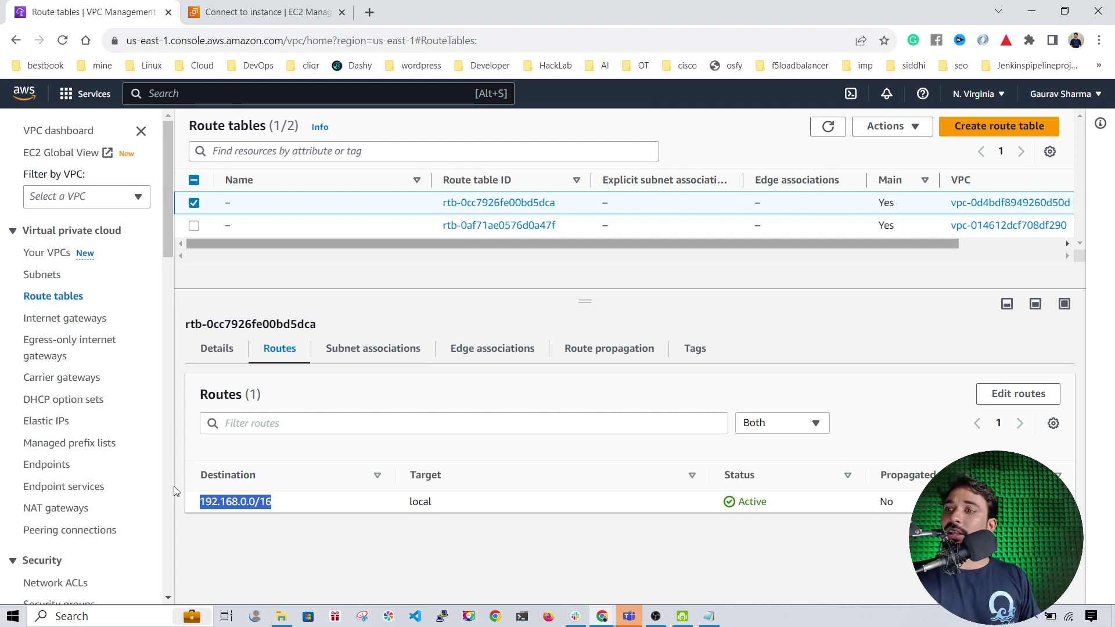
{"action": "left_click_drag", "start_coordinate": [433, 504], "coordinate": [410, 502]}
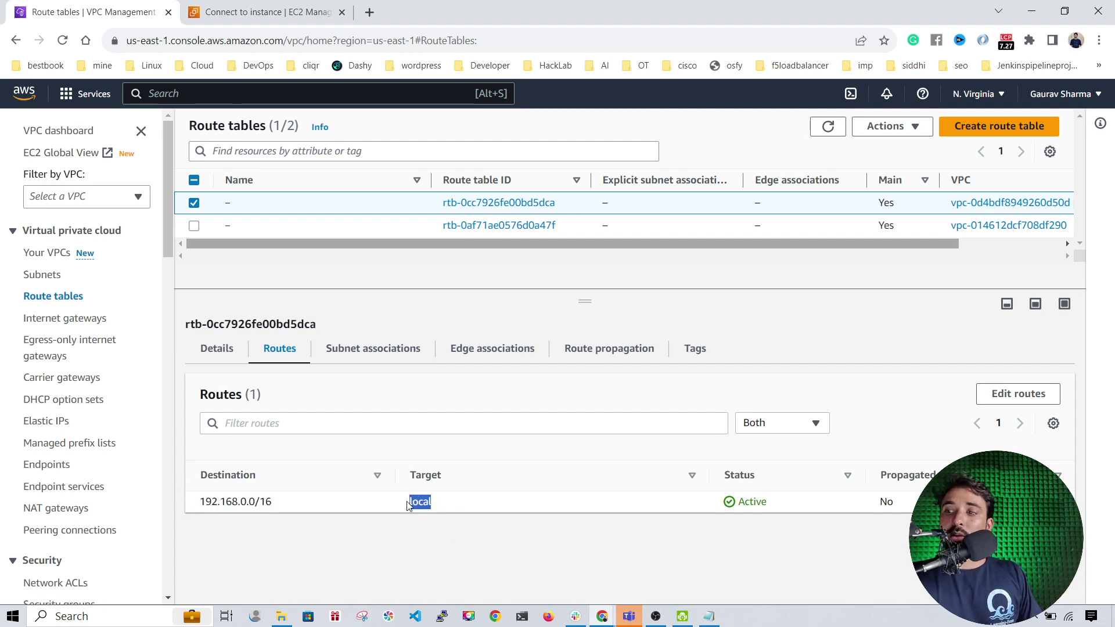
{"action": "left_click_drag", "start_coordinate": [278, 511], "coordinate": [191, 513]}
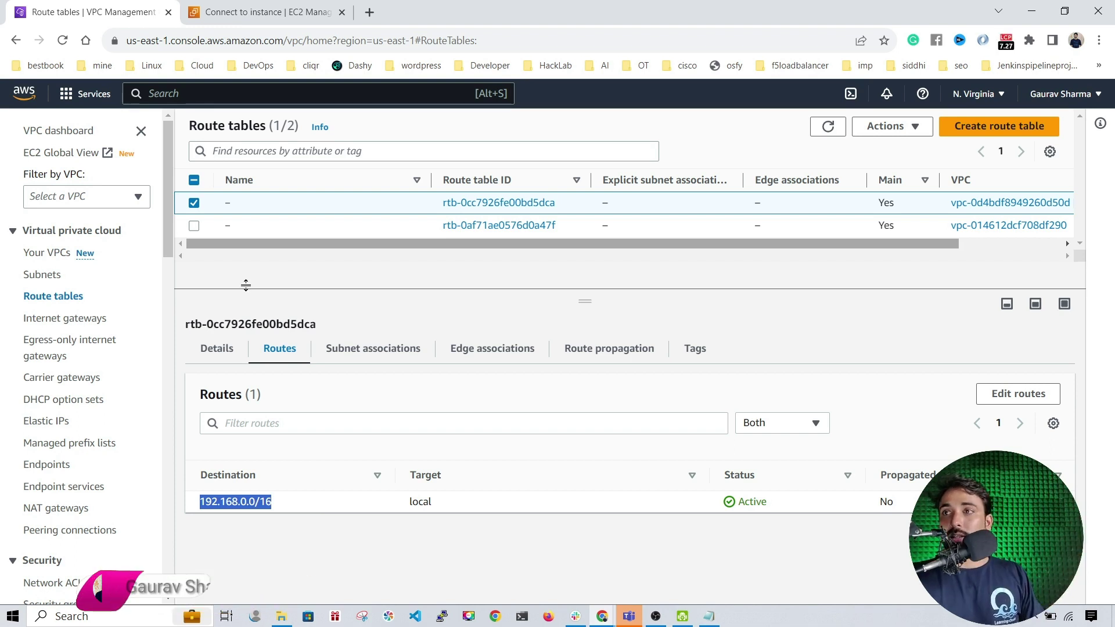
Check the private IPv4 address in the youtube-vpc-demo-instance details and return to the route tables list
{"action": "left_click", "coordinate": [280, 19]}
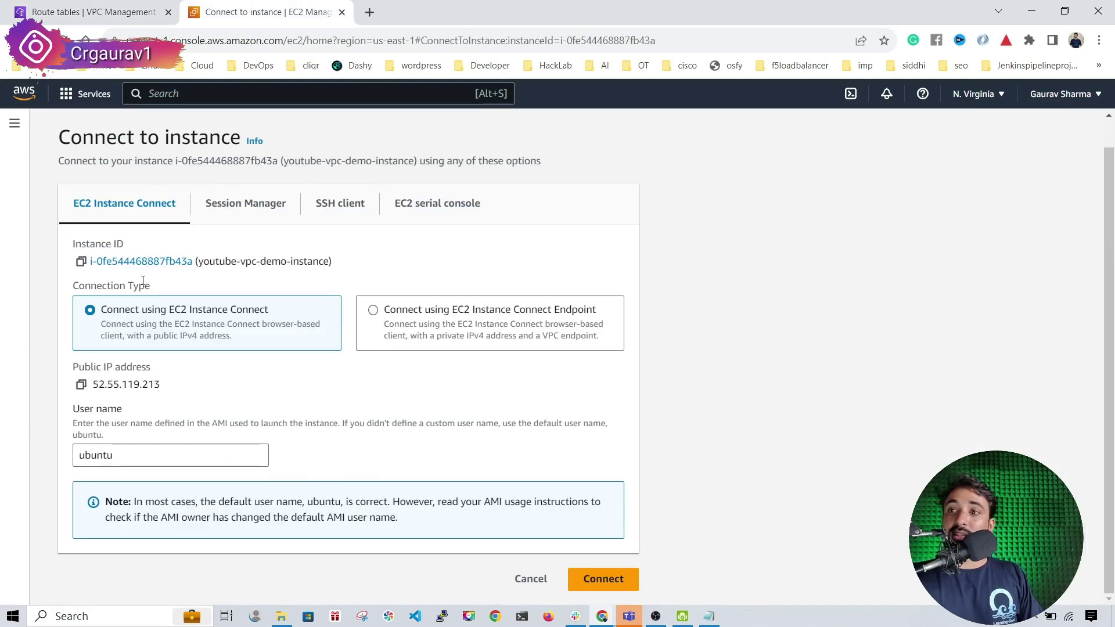
{"action": "left_click", "coordinate": [131, 263]}
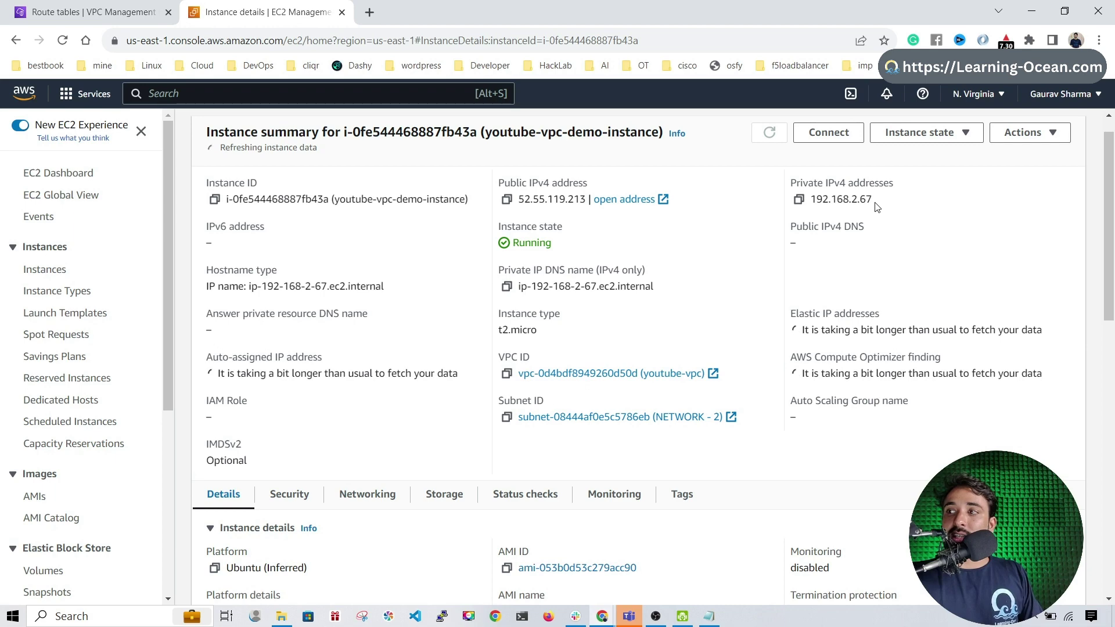
{"action": "left_click_drag", "start_coordinate": [872, 201], "coordinate": [821, 204]}
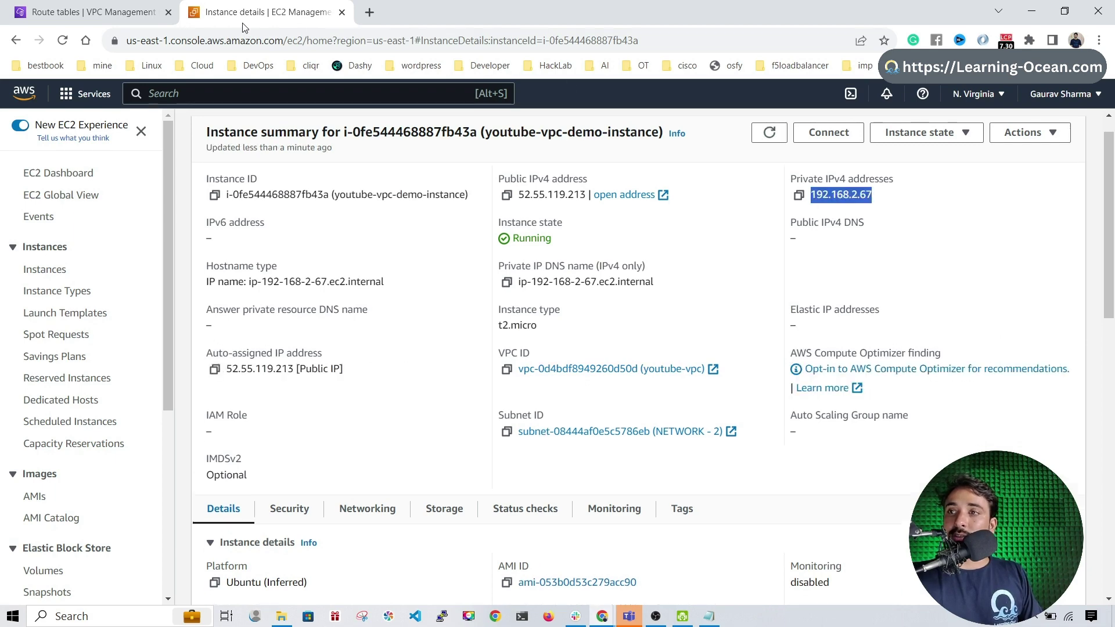
{"action": "left_click", "coordinate": [126, 13]}
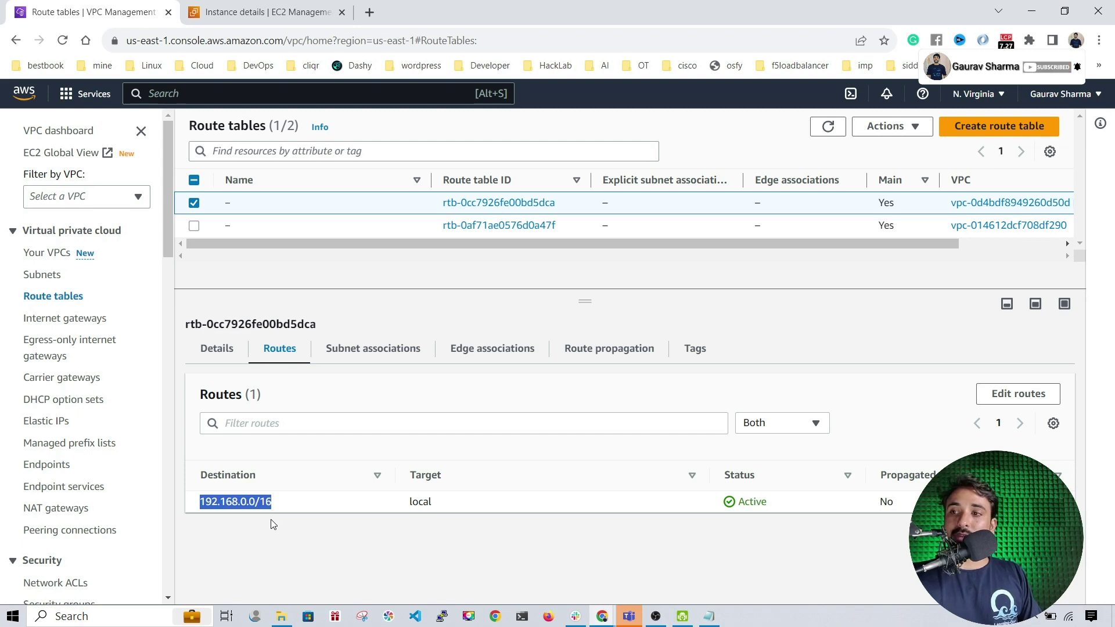
Examine the destinations and targets in the routes of the default VPC's route table for comparison
{"action": "left_click", "coordinate": [418, 227]}
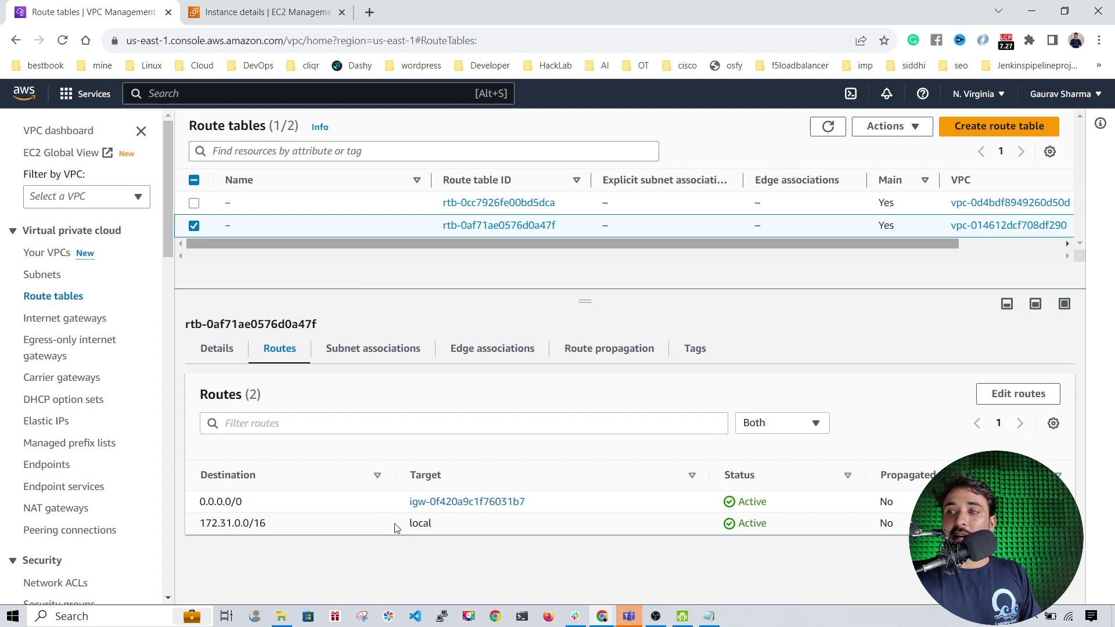
{"action": "left_click_drag", "start_coordinate": [243, 504], "coordinate": [200, 502]}
{"action": "left_click_drag", "start_coordinate": [267, 523], "coordinate": [199, 525]}
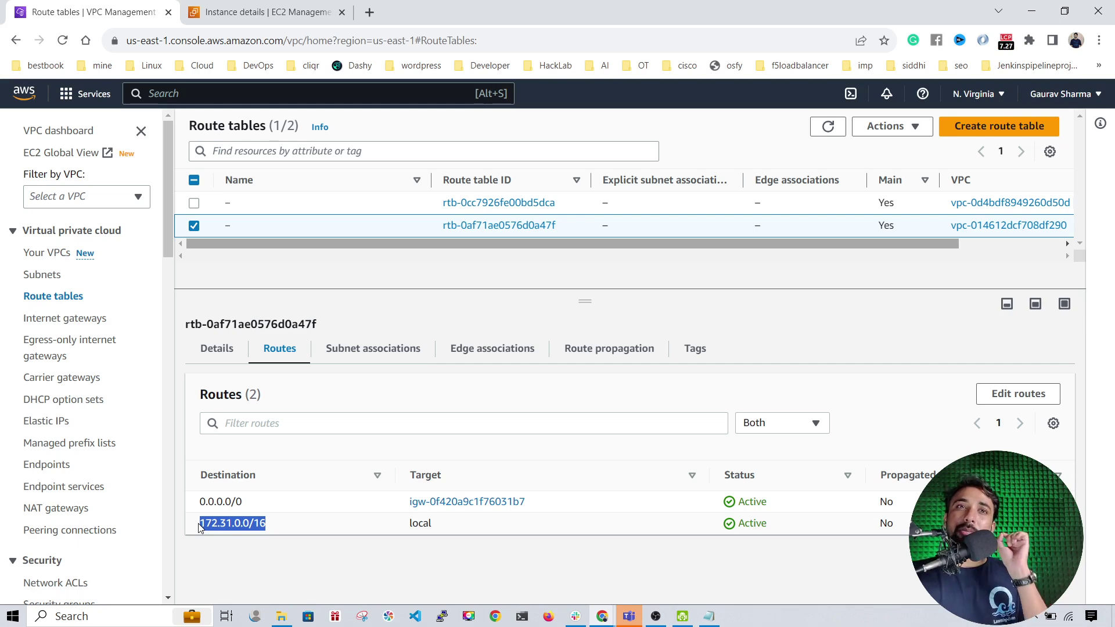
{"action": "left_click_drag", "start_coordinate": [436, 524], "coordinate": [410, 525]}
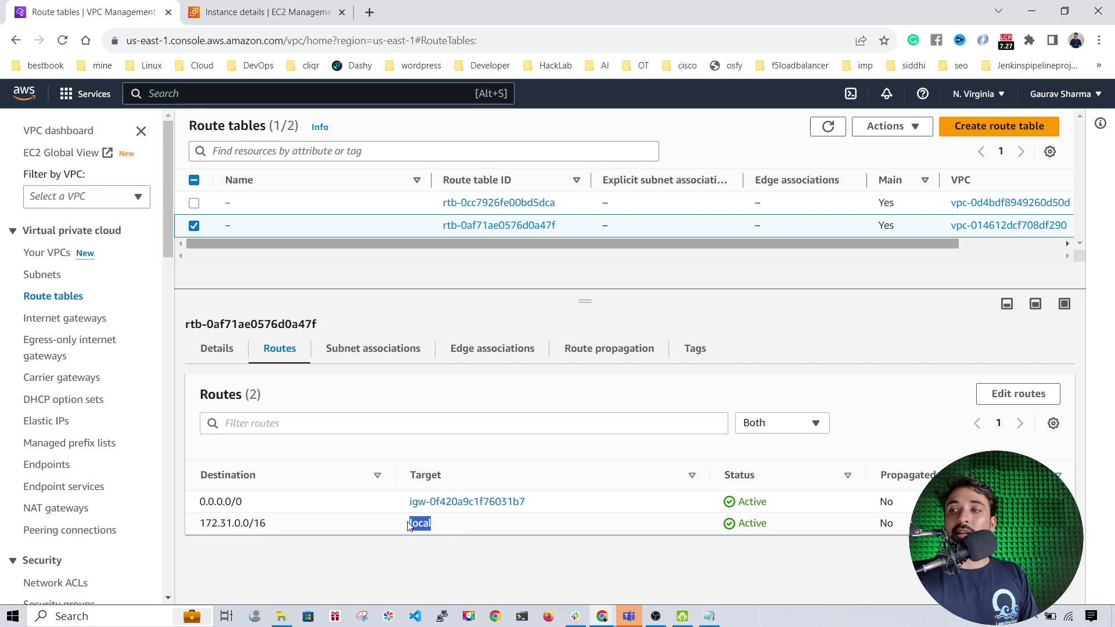
{"action": "left_click_drag", "start_coordinate": [260, 506], "coordinate": [201, 507]}
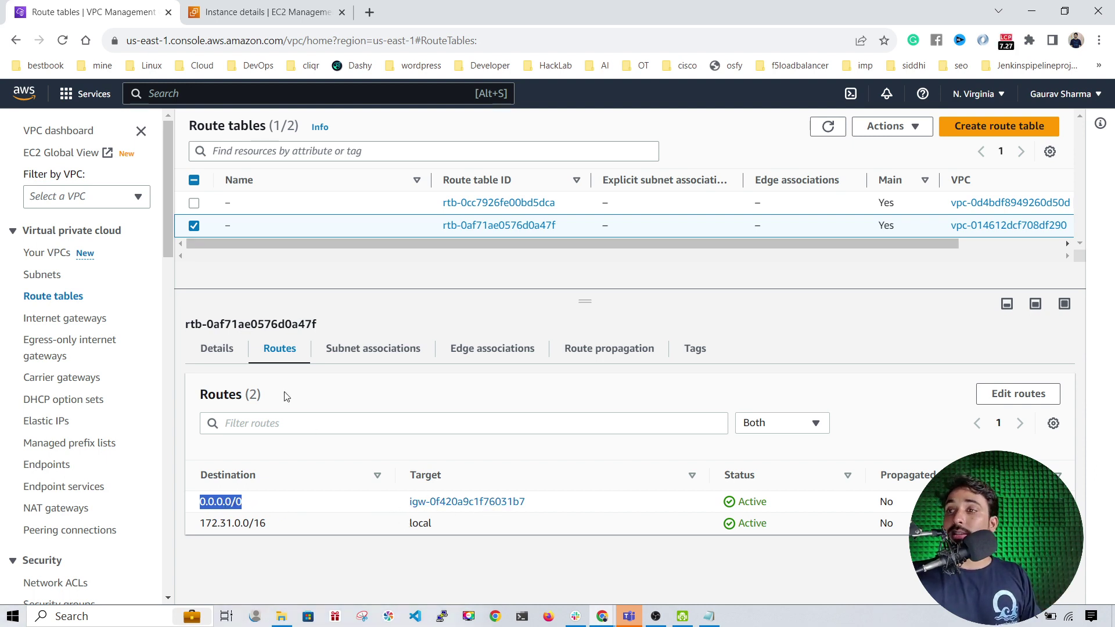
Add a new route with destination 0.0.0.0/0 to the youtube-vpc route table
{"action": "left_click", "coordinate": [276, 212]}
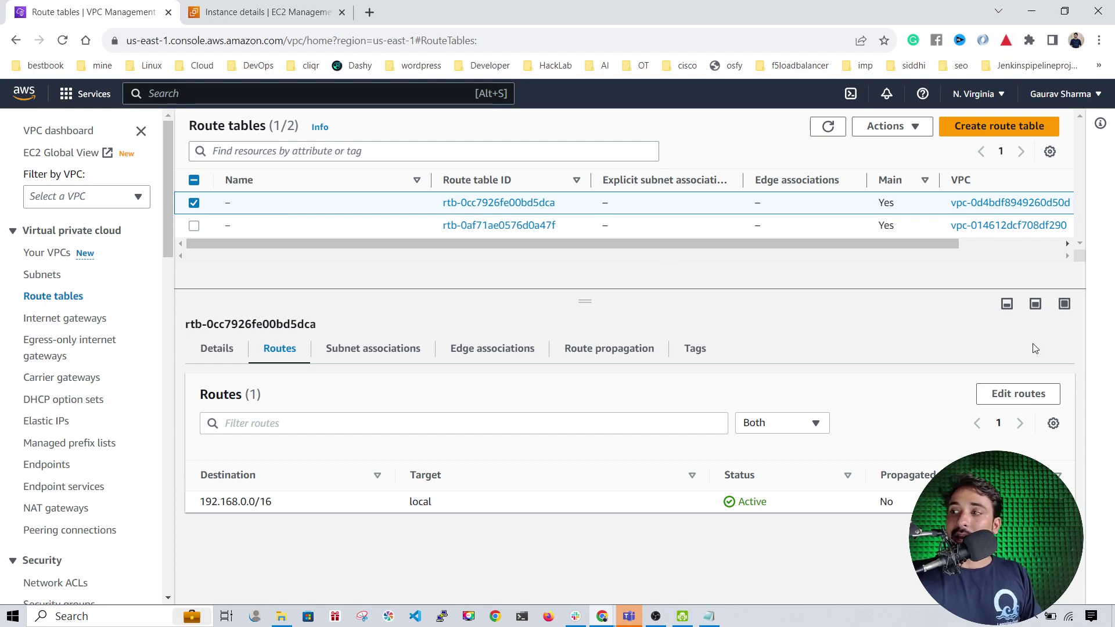
{"action": "left_click", "coordinate": [1014, 393]}
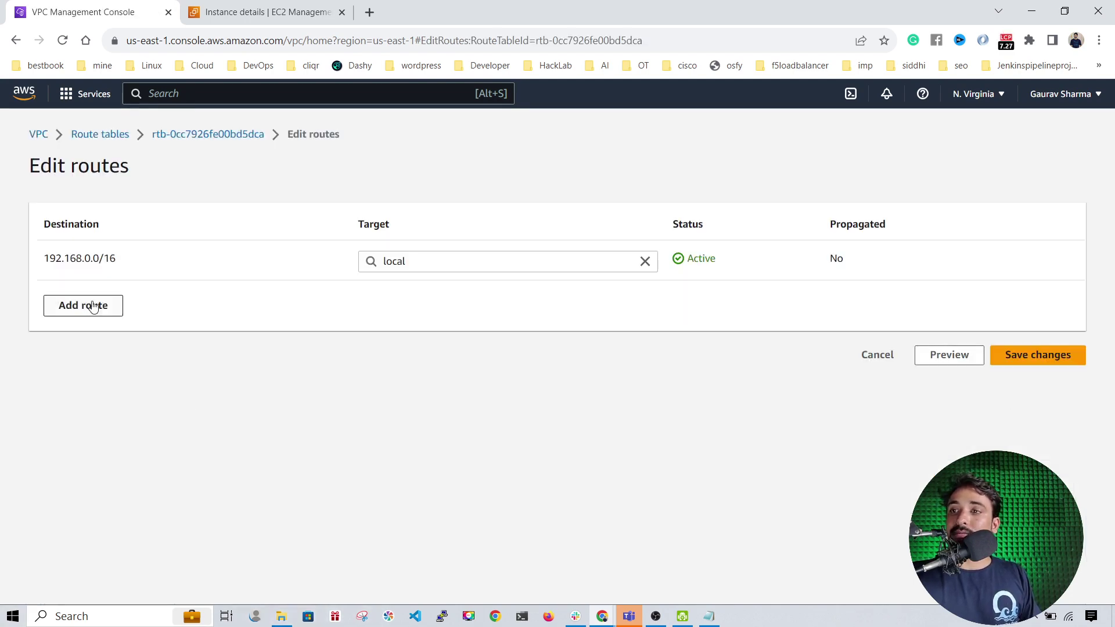
{"action": "left_click", "coordinate": [88, 303]}
{"action": "left_click", "coordinate": [88, 301]}
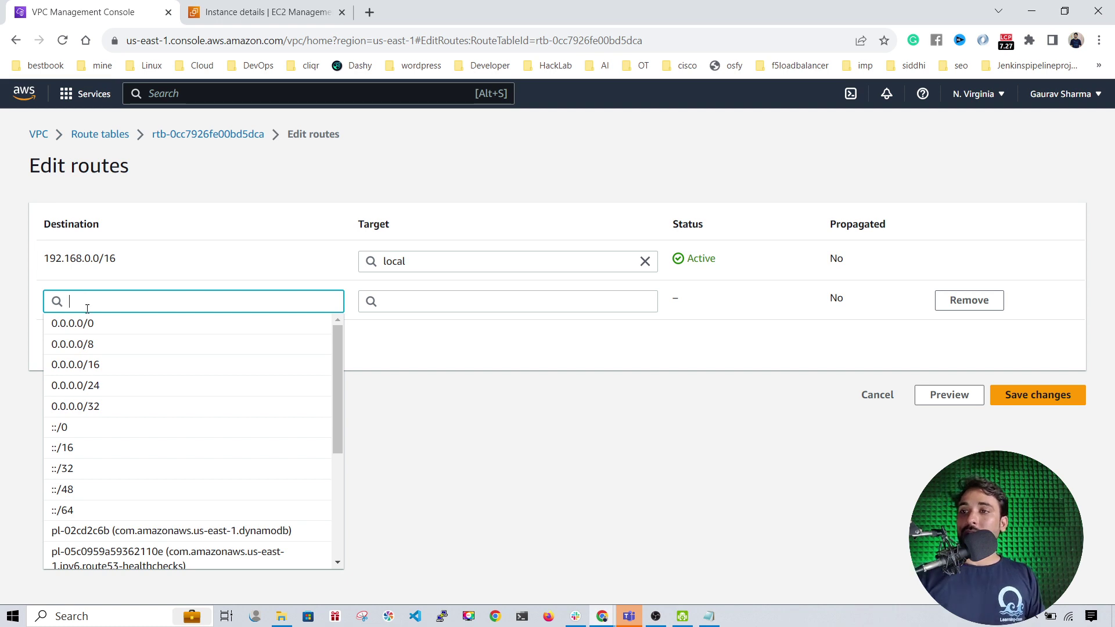
{"action": "left_click", "coordinate": [81, 326]}
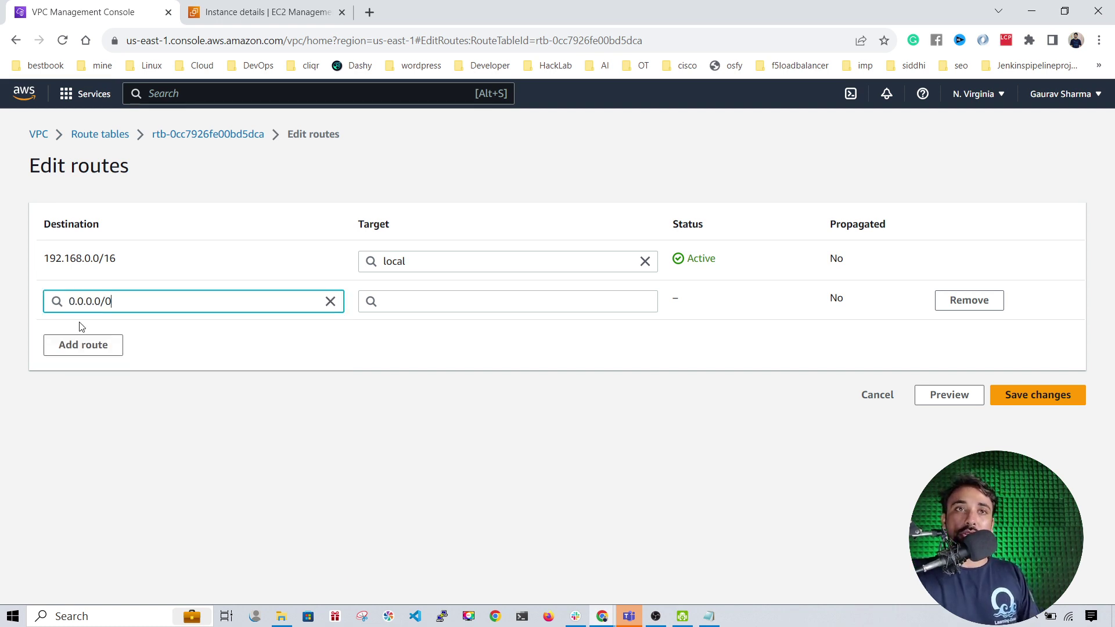
Set the 0.0.0.0/0 route's target to internet gateway igw-0f0feab210a6a34ed, save the route changes, and check the target in the updated routes
{"action": "left_click", "coordinate": [419, 306]}
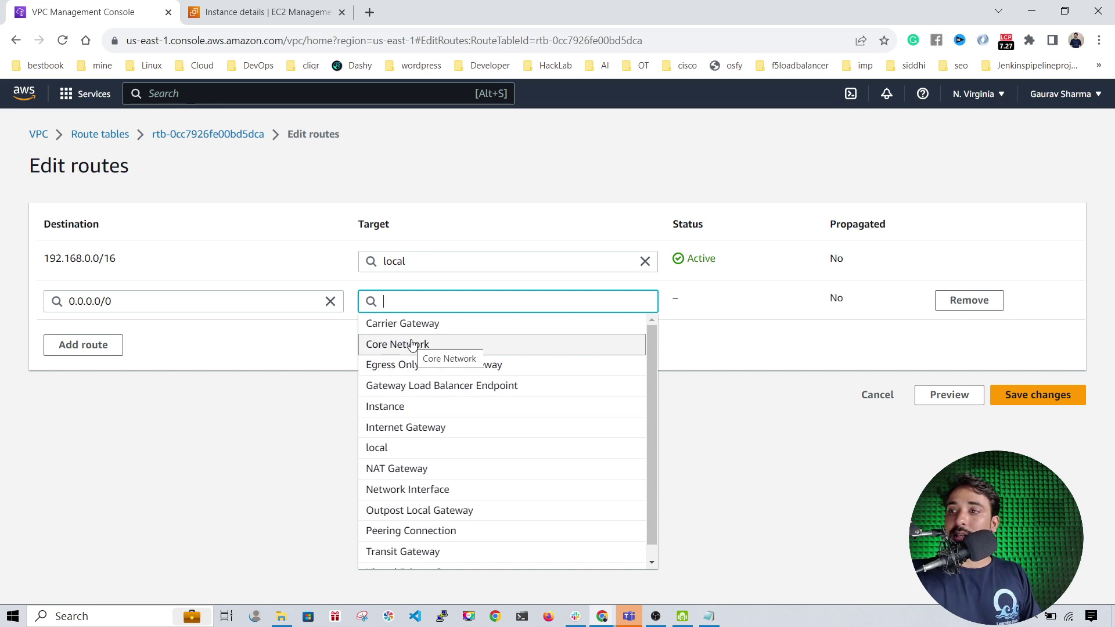
{"action": "type", "text": "igw"}
{"action": "key", "text": "BackSpace"}
{"action": "key", "text": "BackSpace"}
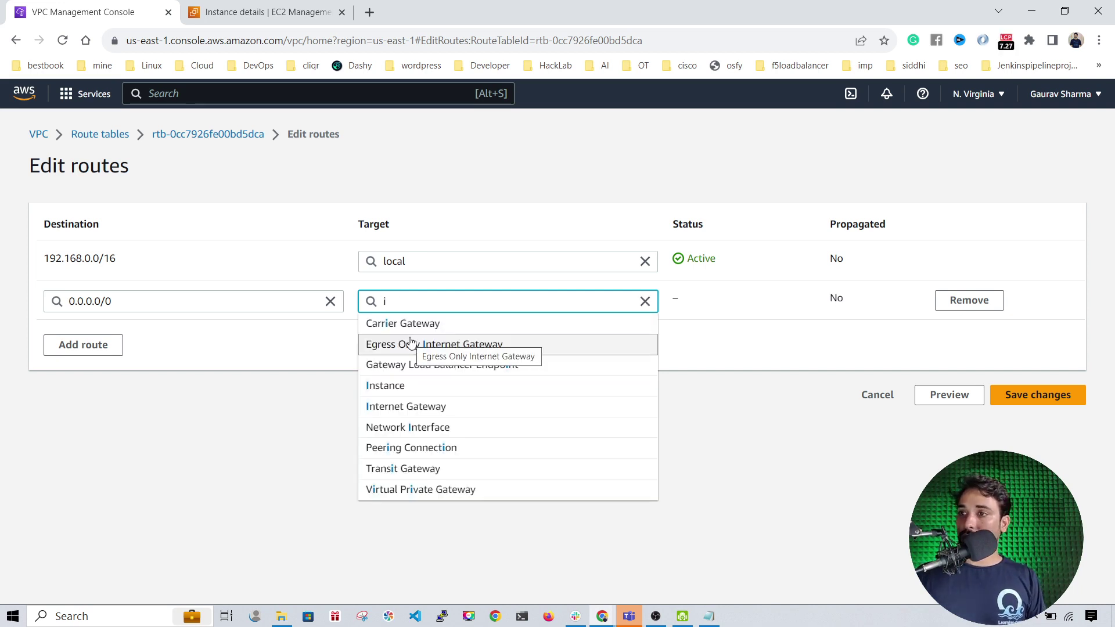
{"action": "type", "text": "gw-"}
{"action": "left_click", "coordinate": [436, 324]}
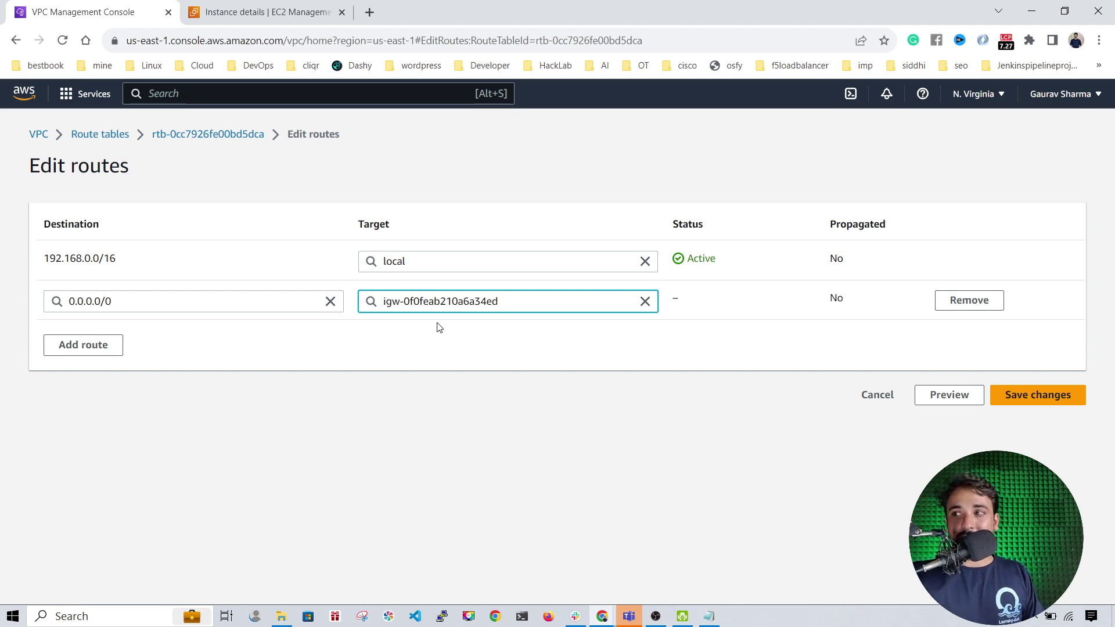
{"action": "left_click", "coordinate": [1034, 396]}
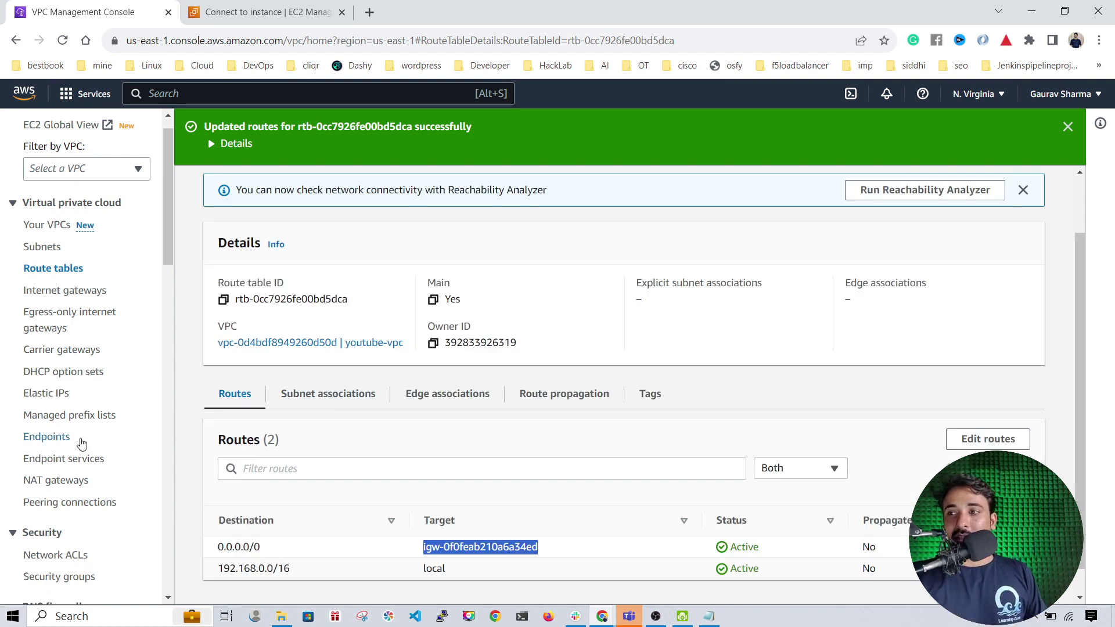
{"action": "left_click", "coordinate": [543, 547]}
{"action": "left_click_drag", "start_coordinate": [537, 555], "coordinate": [435, 555]}
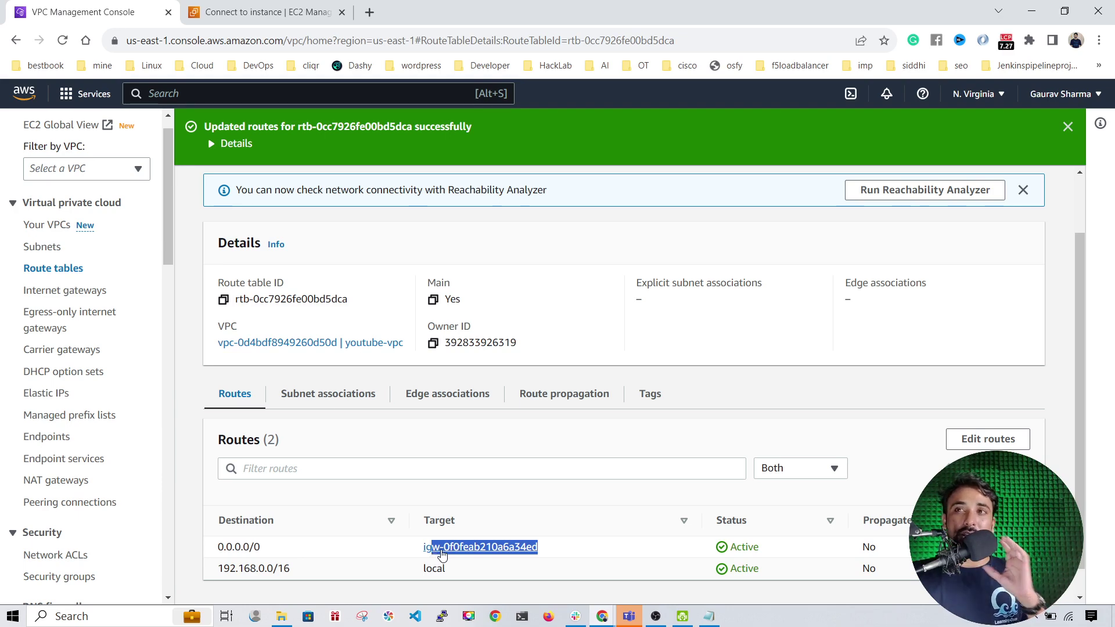
Connect to youtube-vpc-demo-instance through EC2 Instance Connect as ubuntu and run apt-get update, repeating it with sudo !!
{"action": "left_click", "coordinate": [258, 14]}
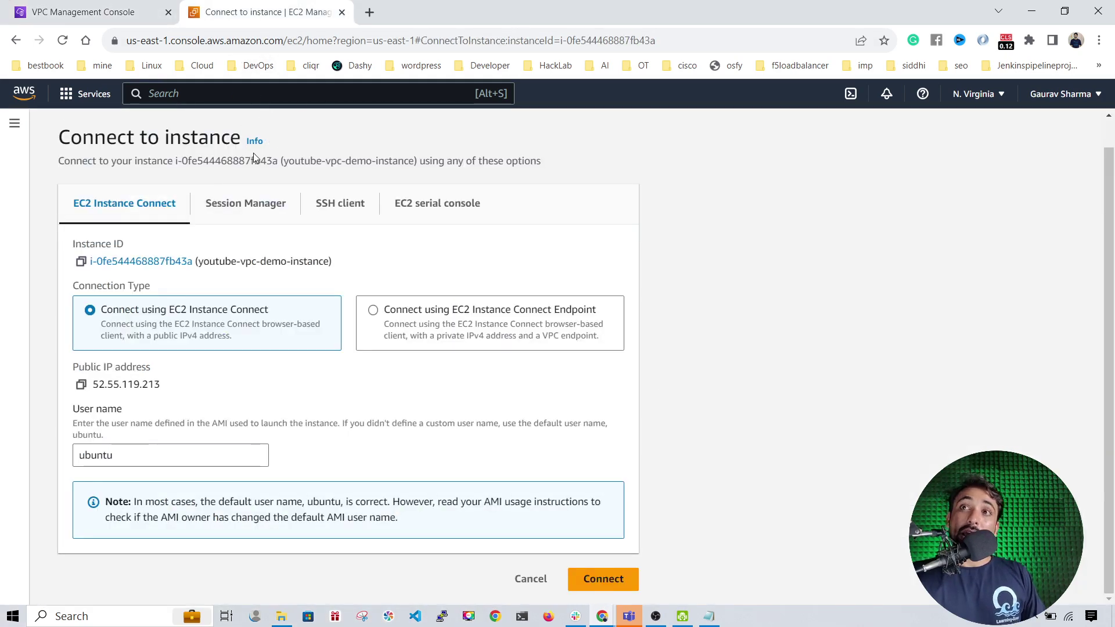
{"action": "left_click", "coordinate": [605, 581]}
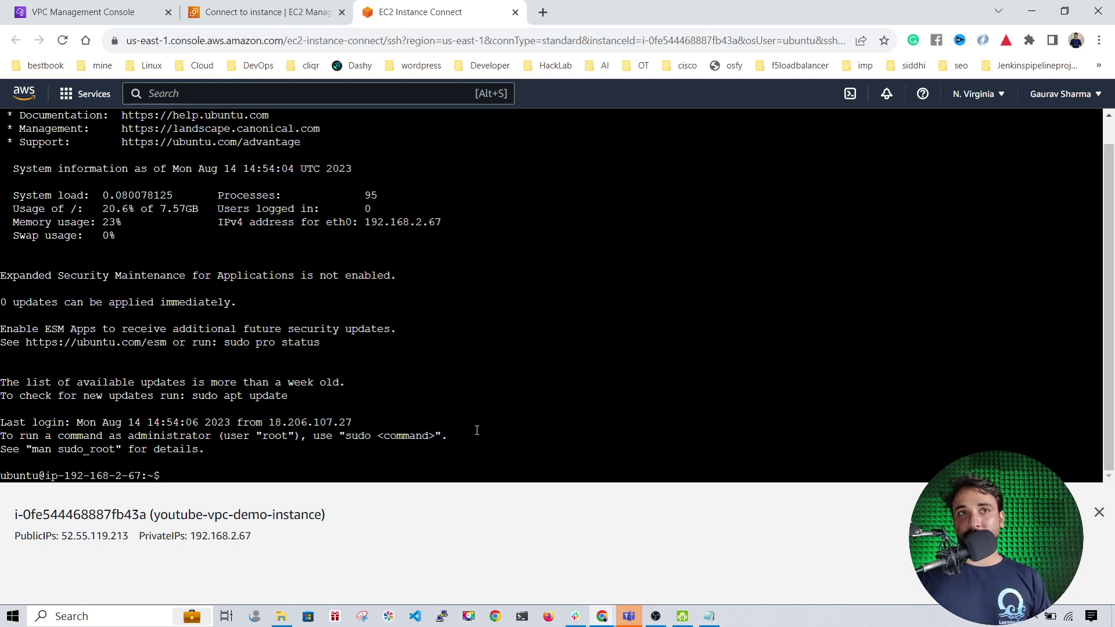
{"action": "type", "text": "apt-get "}
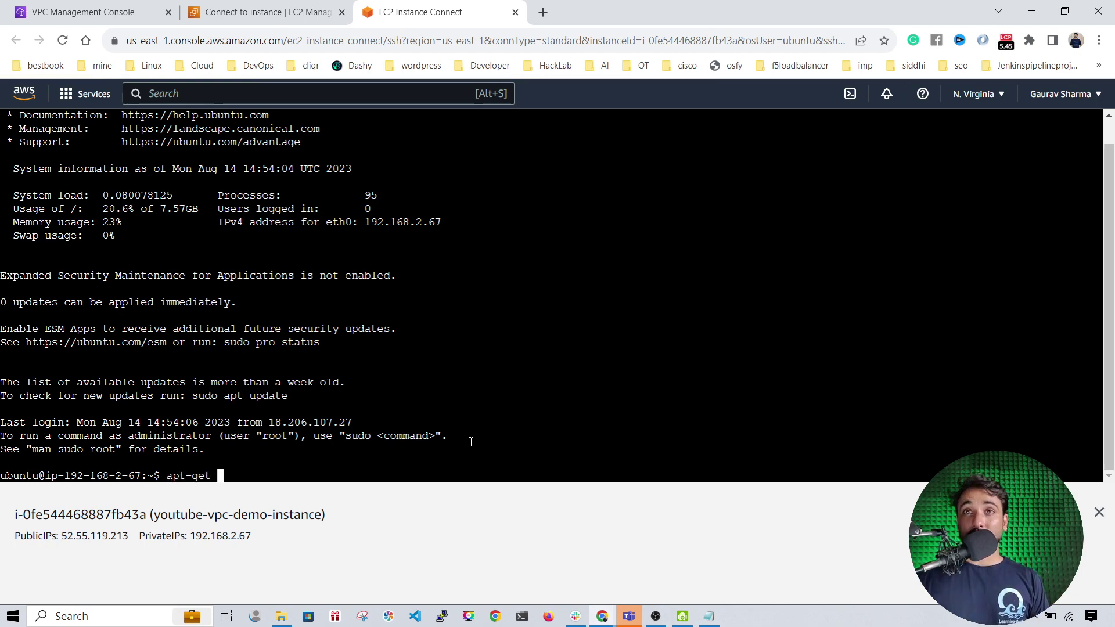
{"action": "type", "text": "update"}
{"action": "key", "text": "Return"}
{"action": "type", "text": "sudo !!"}
{"action": "key", "text": "Return"}
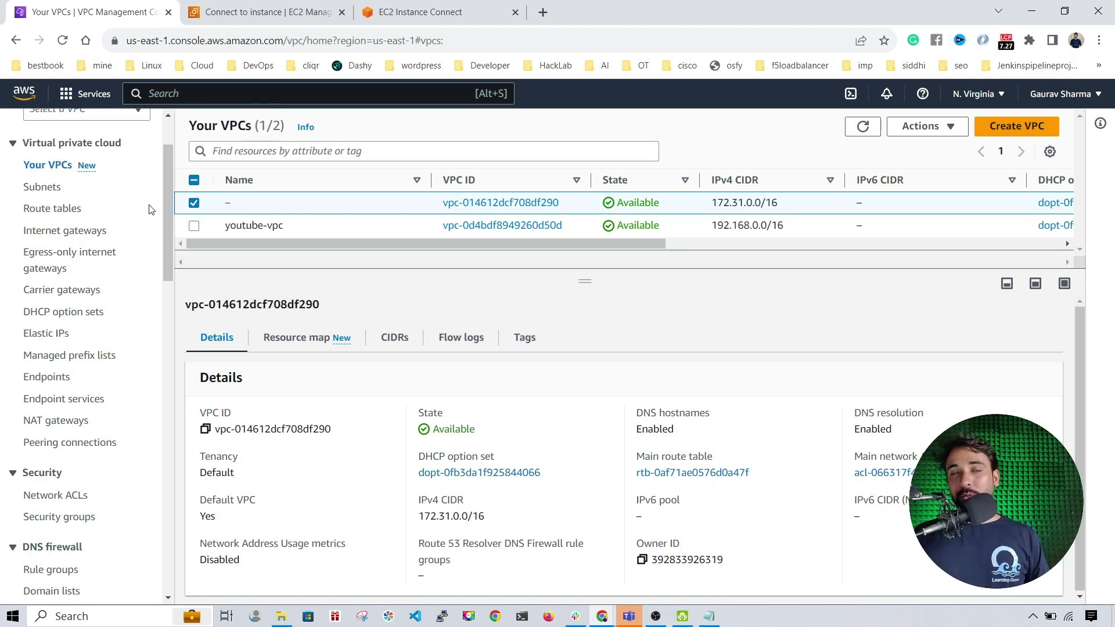
Name the youtube-vpc route table with the owner's first name followed by "-youtube-route-table"
{"action": "left_click", "coordinate": [58, 213]}
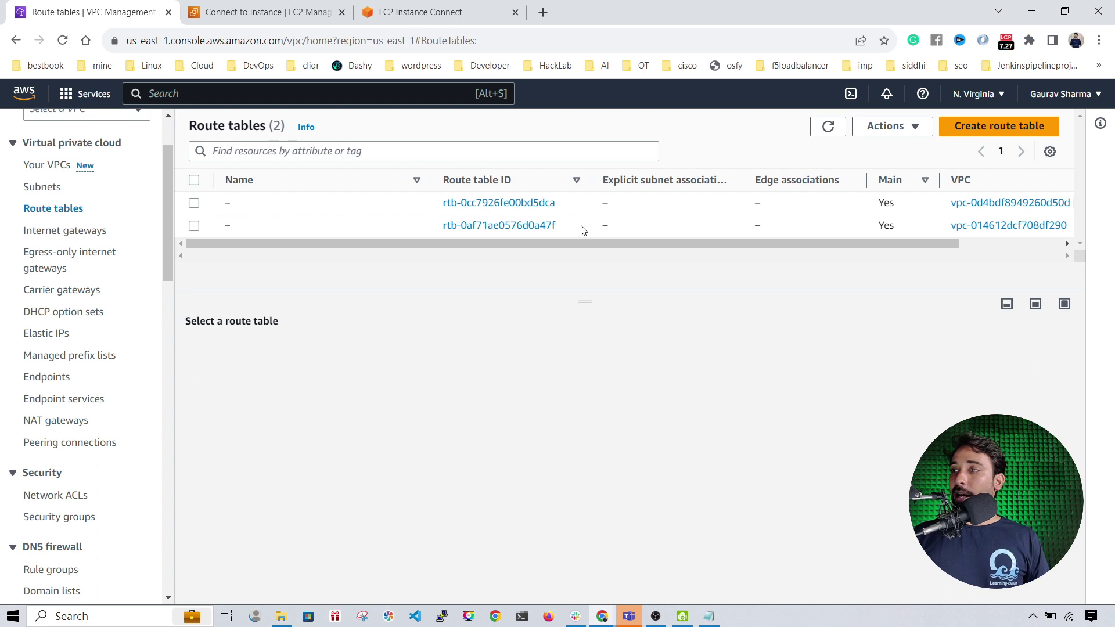
{"action": "mouse_move", "coordinate": [469, 243]}
{"action": "left_mouse_down"}
{"action": "mouse_move", "coordinate": [552, 243]}
{"action": "mouse_move", "coordinate": [347, 243]}
{"action": "left_mouse_up"}
{"action": "mouse_move", "coordinate": [241, 204]}
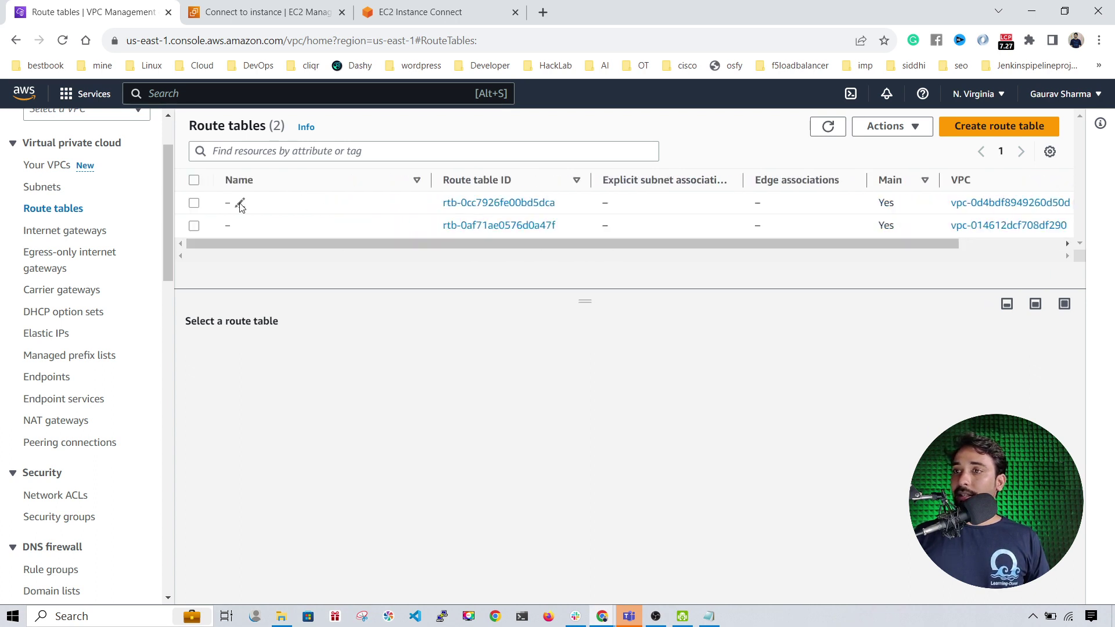
{"action": "left_click", "coordinate": [241, 204]}
{"action": "type", "text": "gaurav-youtube-route-table"}
{"action": "left_click", "coordinate": [416, 278]}
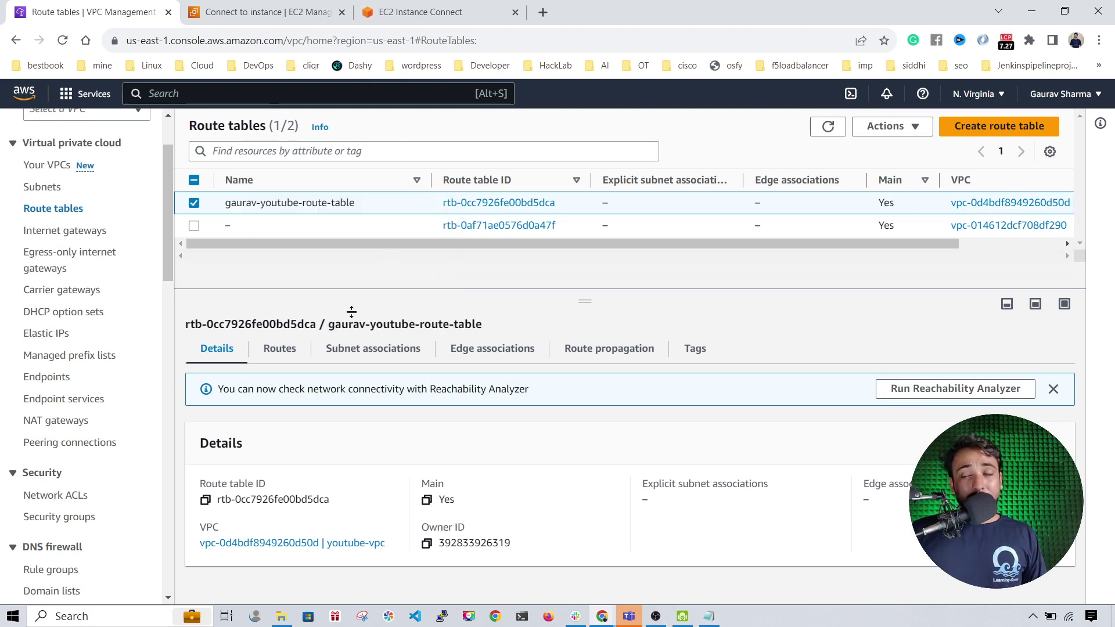
Examine the local route's destination and the internet gateway target in the youtube-vpc route table's routes
{"action": "left_click", "coordinate": [280, 351]}
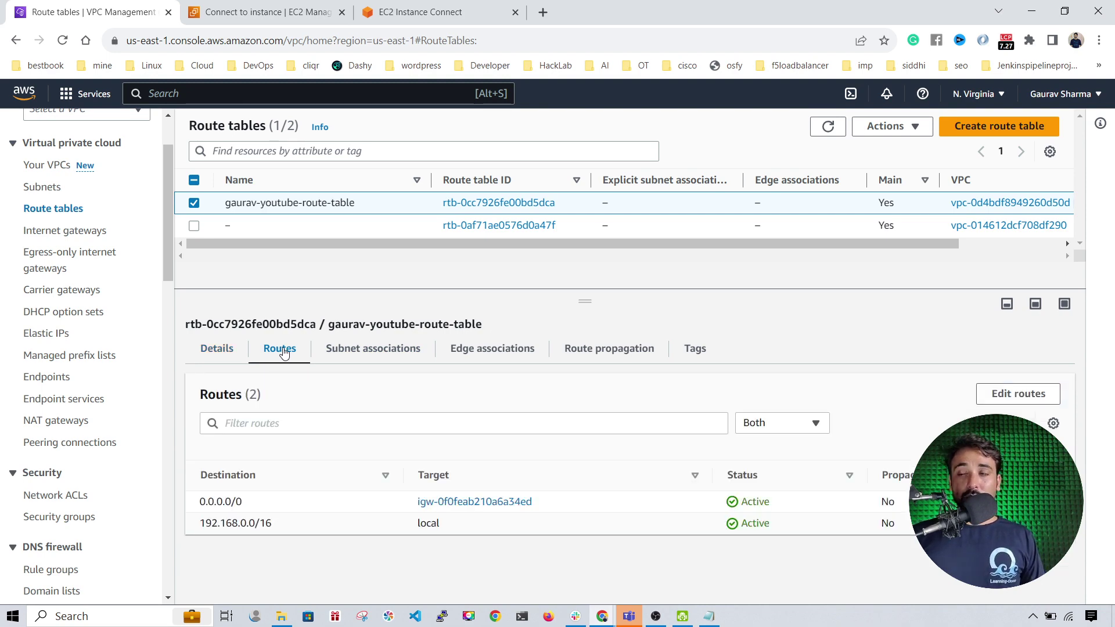
{"action": "left_click_drag", "start_coordinate": [279, 529], "coordinate": [196, 534]}
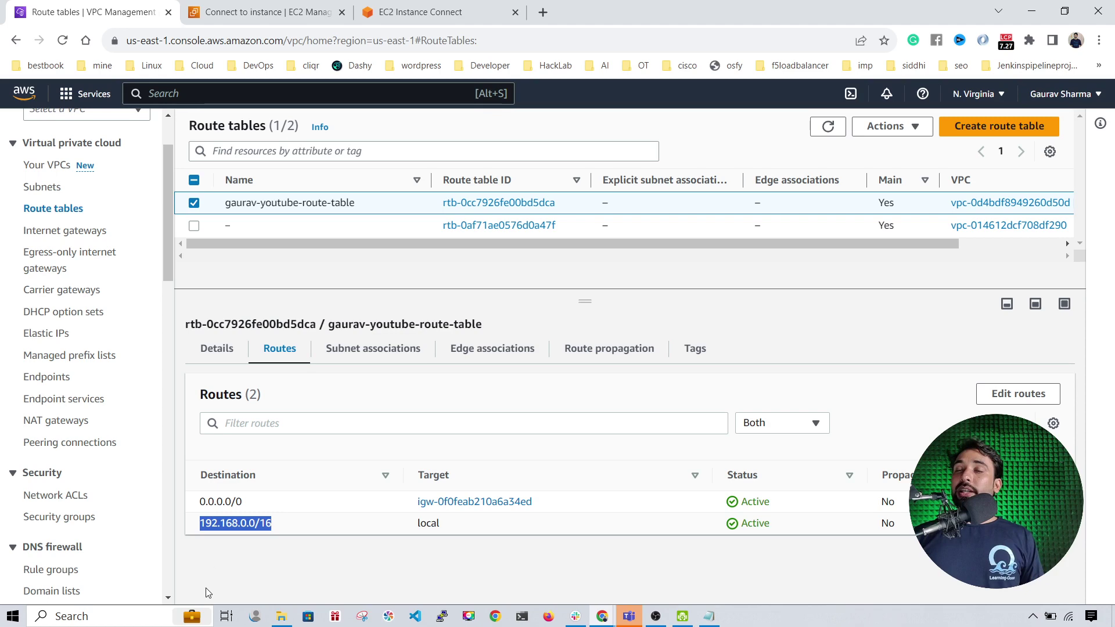
{"action": "left_click", "coordinate": [284, 536]}
{"action": "left_click_drag", "start_coordinate": [283, 535], "coordinate": [203, 532]}
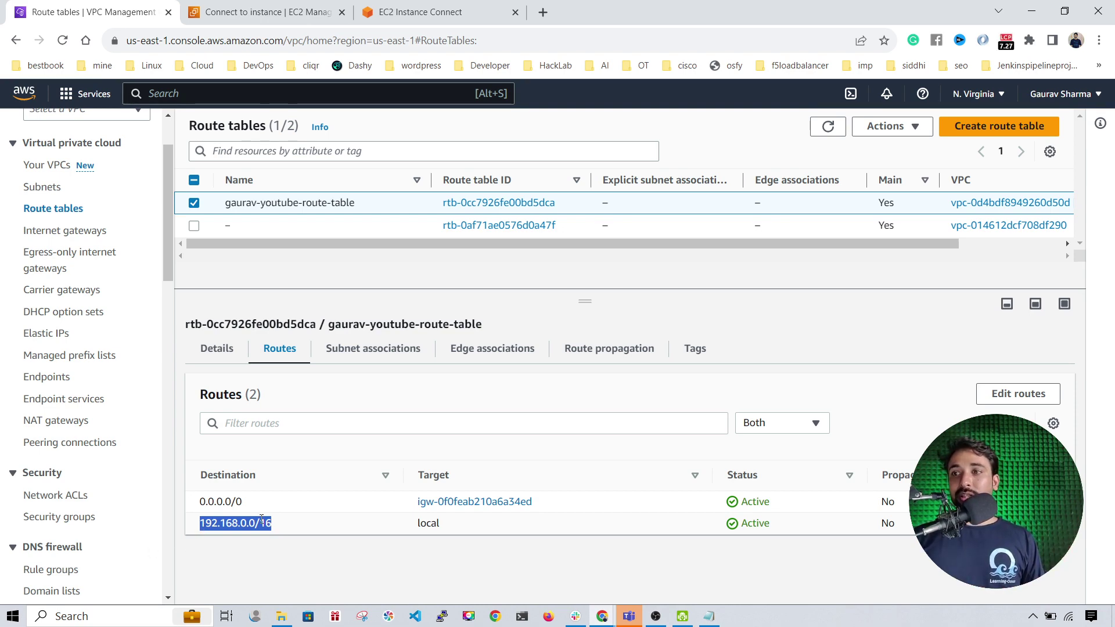
{"action": "left_click_drag", "start_coordinate": [288, 530], "coordinate": [218, 524]}
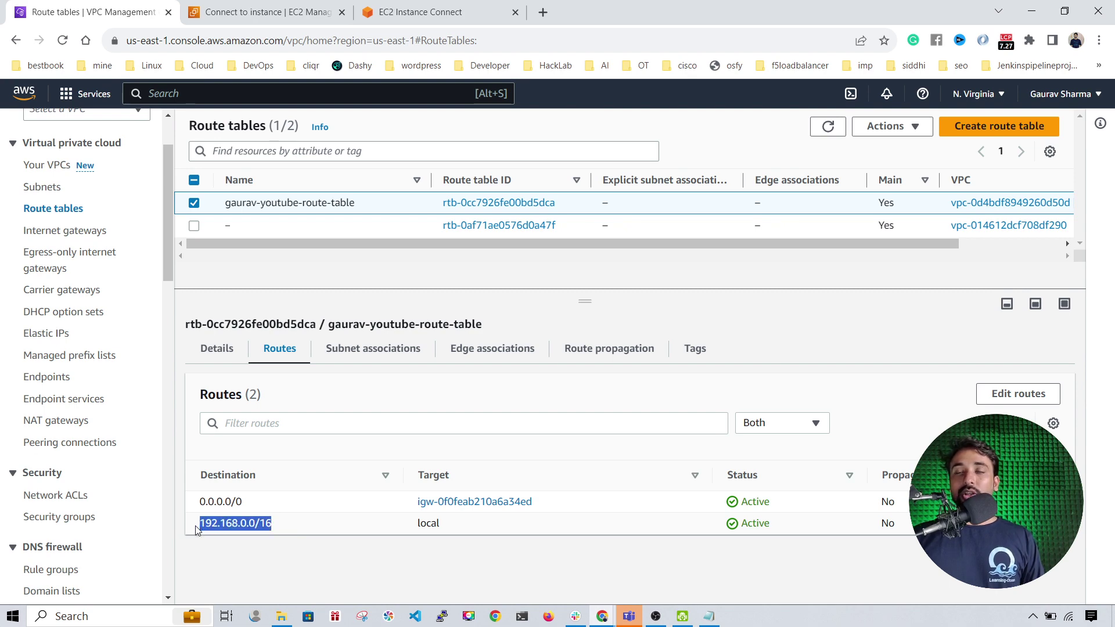
{"action": "left_click_drag", "start_coordinate": [563, 507], "coordinate": [417, 509]}
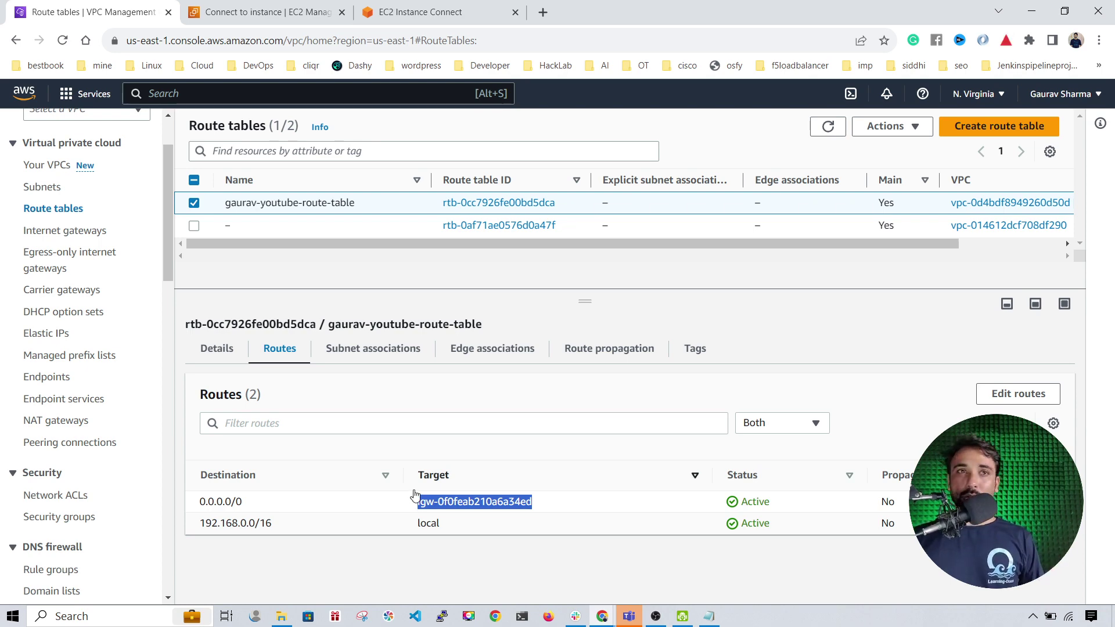
Review the youtube-vpc route table's explicit subnet associations and the subnets without explicit associations
{"action": "left_click", "coordinate": [372, 351]}
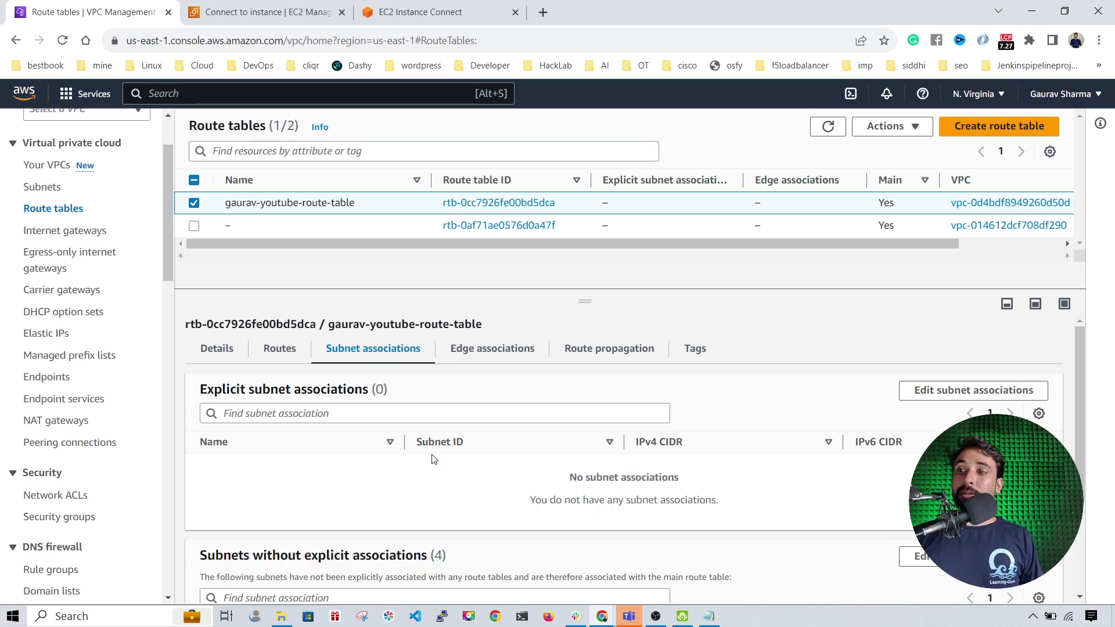
{"action": "scroll", "coordinate": [432, 459], "scroll_direction": "down", "scroll_amount": 1}
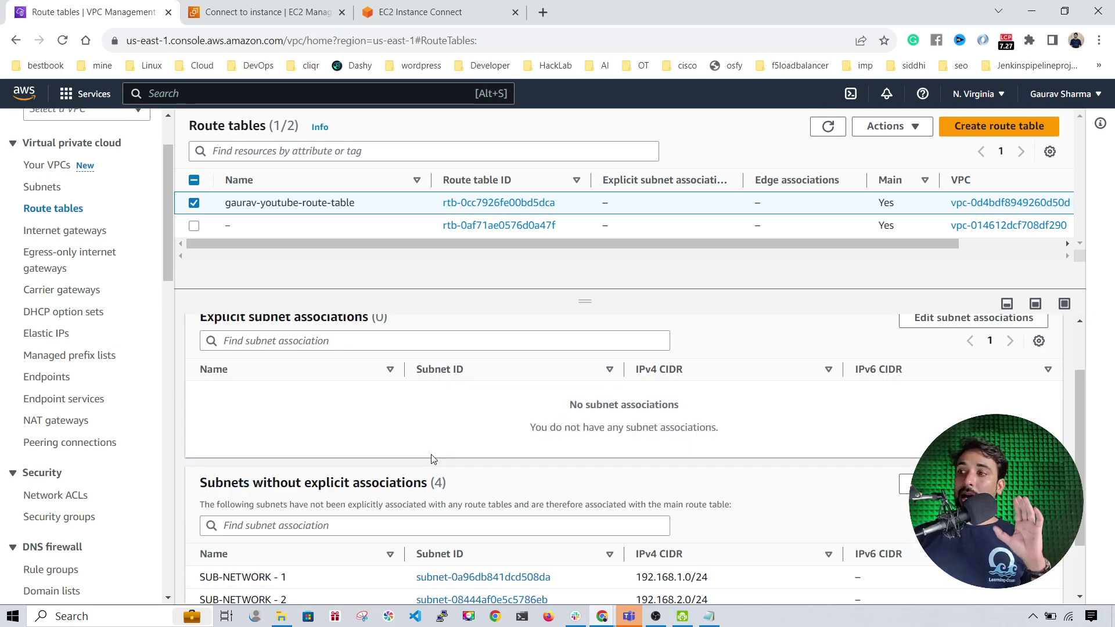
{"action": "scroll", "coordinate": [540, 471], "scroll_direction": "down", "scroll_amount": 1}
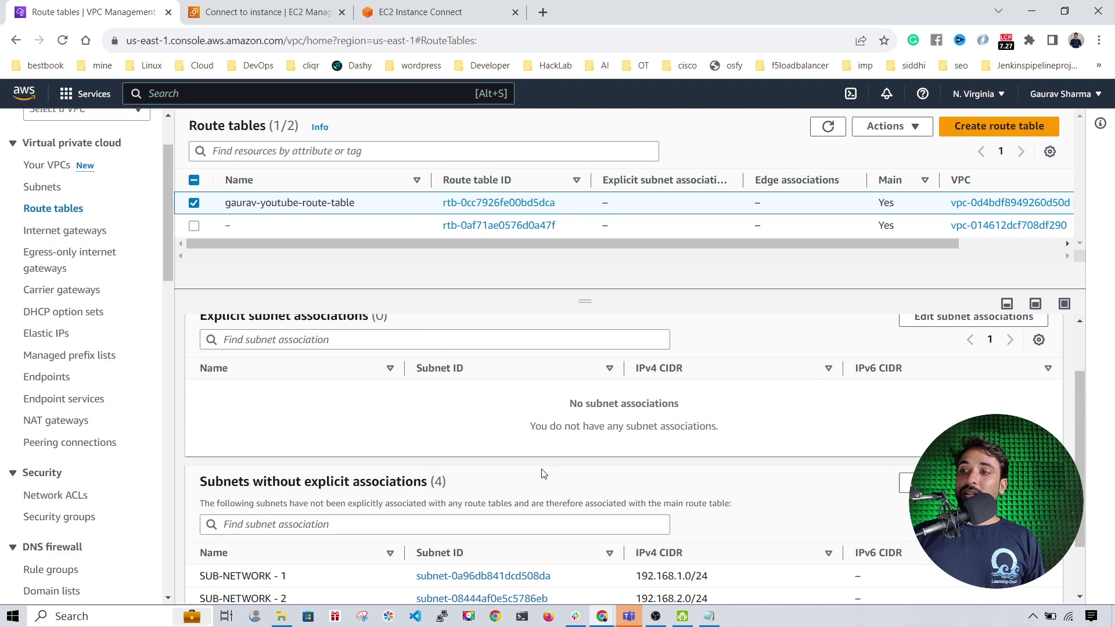